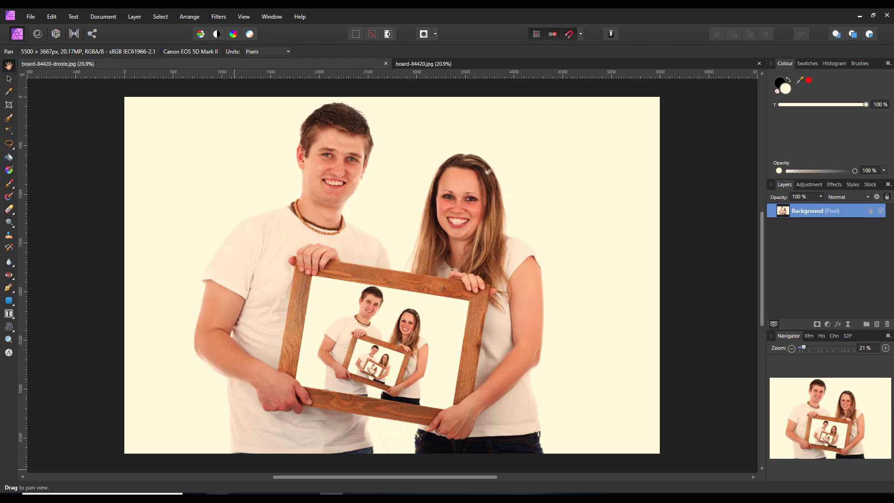
Step: Bring up the browser's Google Images results for 'droste effect' as reference examples
{"action": "left_click", "coordinate": [218, 454]}
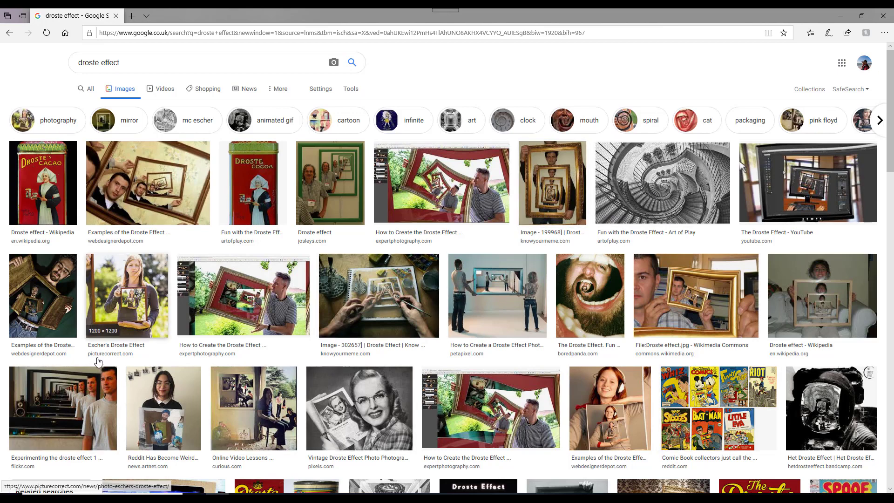
{"action": "scroll", "coordinate": [358, 336], "scroll_direction": "down", "scroll_amount": 4}
{"action": "scroll", "coordinate": [358, 335], "scroll_direction": "down", "scroll_amount": 1}
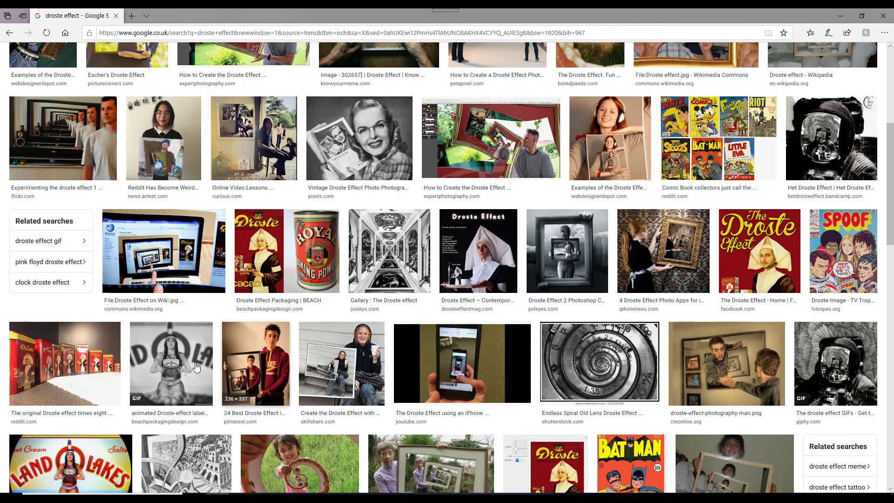
{"action": "scroll", "coordinate": [186, 363], "scroll_direction": "up", "scroll_amount": 5}
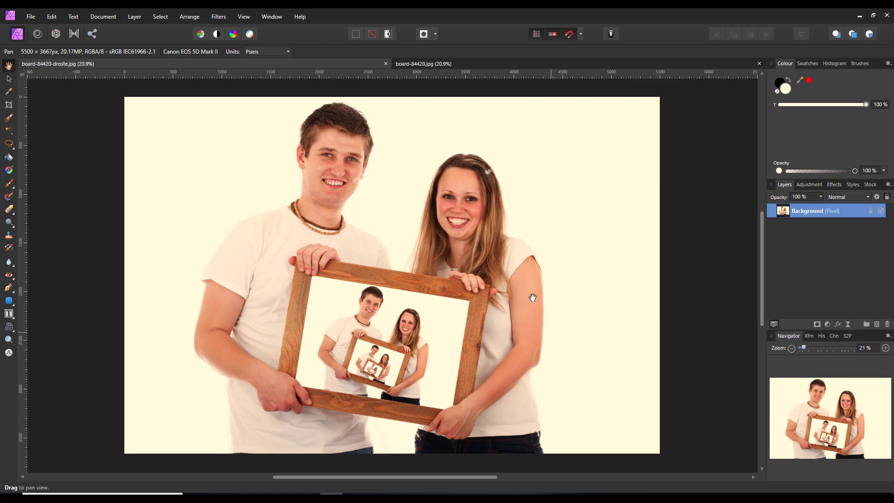
Step: In board-84420.jpg, duplicate the locked Background layer with Ctrl+J into four stacked photo layers
{"action": "left_click", "coordinate": [587, 64]}
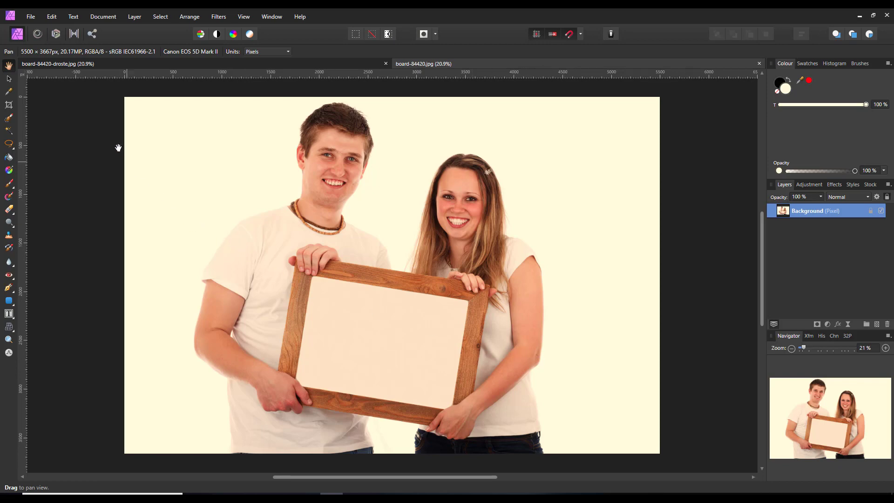
{"action": "left_click", "coordinate": [139, 18]}
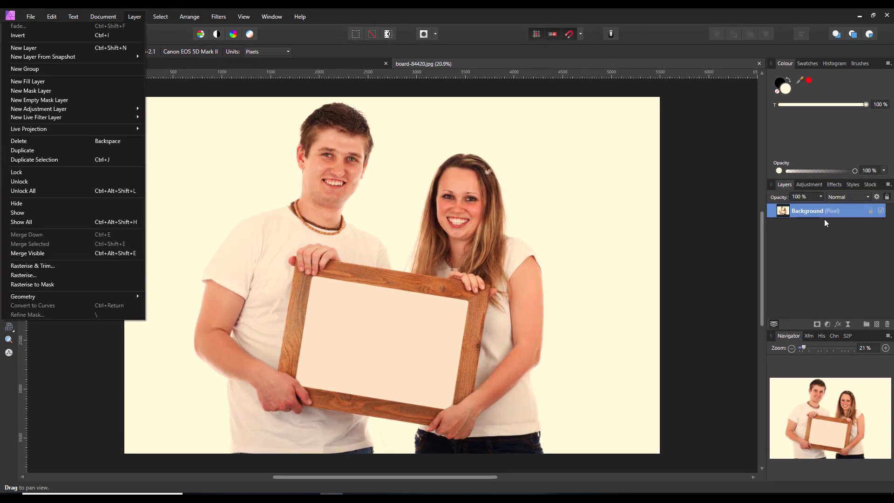
{"action": "left_click", "coordinate": [831, 214]}
{"action": "right_click", "coordinate": [831, 213]}
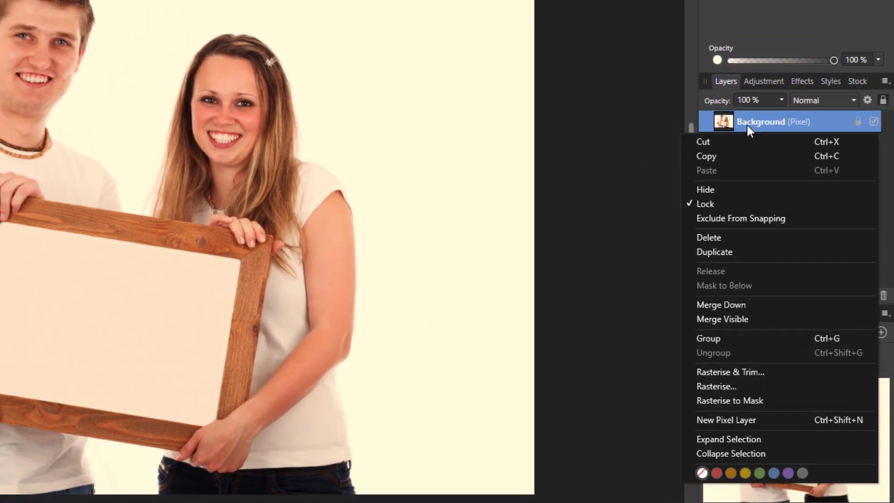
{"action": "left_click", "coordinate": [747, 125]}
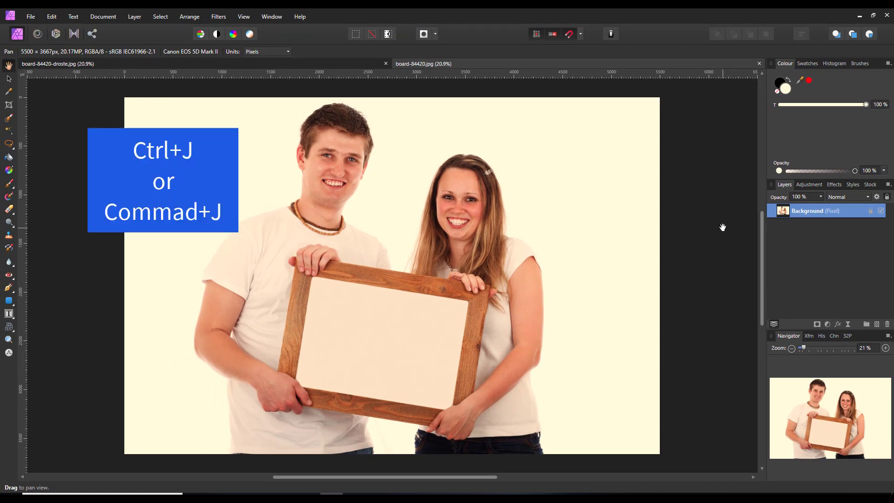
{"action": "key", "text": "ctrl+j"}
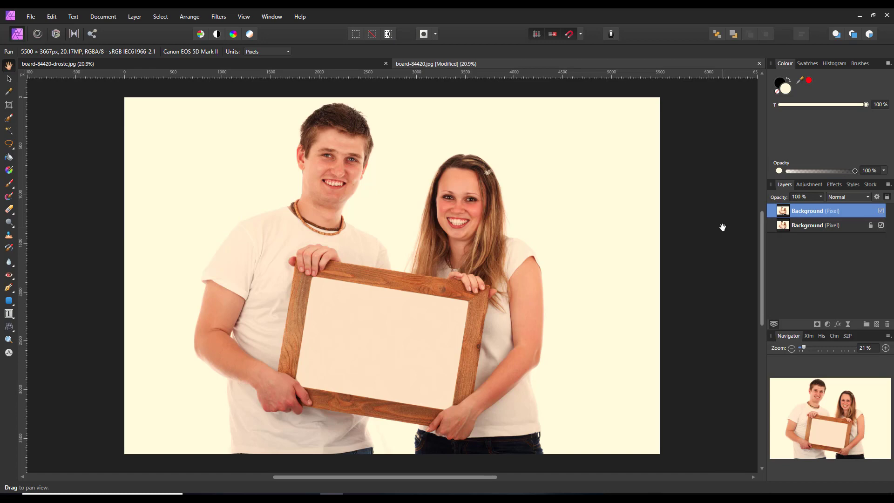
{"action": "key", "text": "ctrl+j"}
{"action": "key", "text": "ctrl+j"}
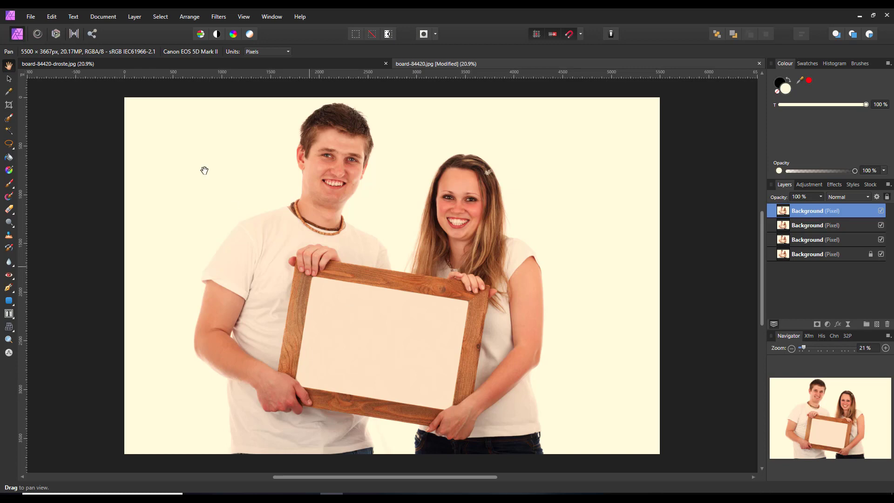
Step: After comparing with the droste tab, hide the top three duplicate layers in board-84420.jpg
{"action": "left_click", "coordinate": [286, 65]}
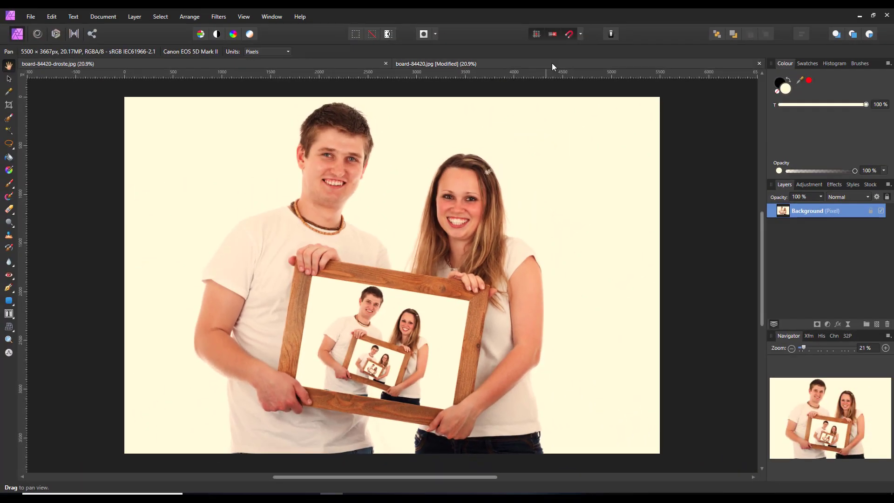
{"action": "left_click", "coordinate": [552, 63]}
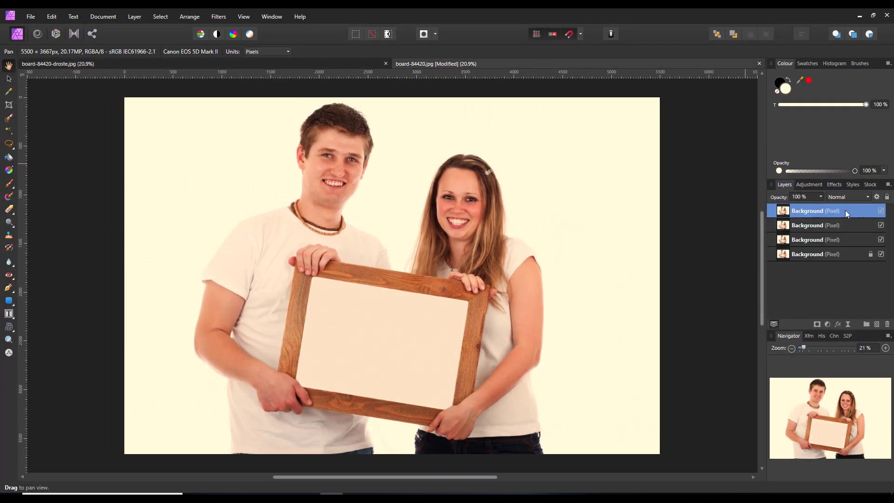
{"action": "left_click", "coordinate": [882, 211]}
{"action": "left_click", "coordinate": [881, 225]}
{"action": "left_click", "coordinate": [882, 241]}
Step: Select the bottom Background layer and set the Freehand Selection Tool to Polygonal type
{"action": "left_click", "coordinate": [838, 256]}
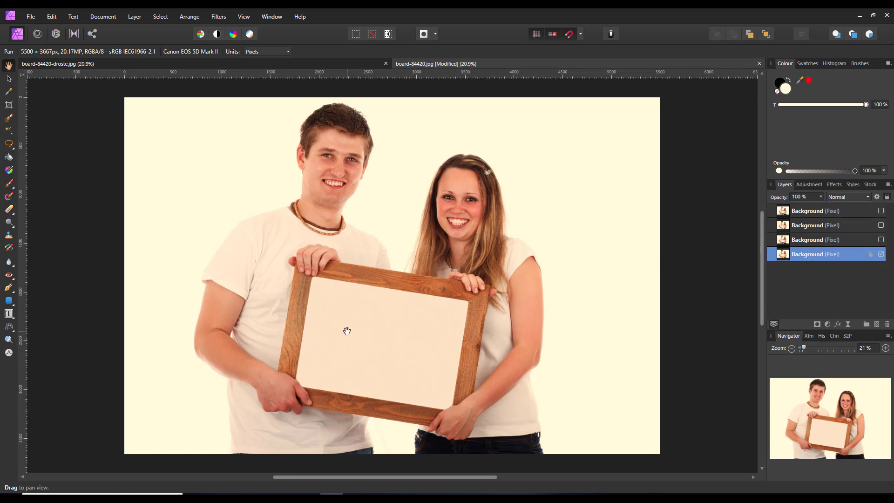
{"action": "left_click", "coordinate": [13, 150]}
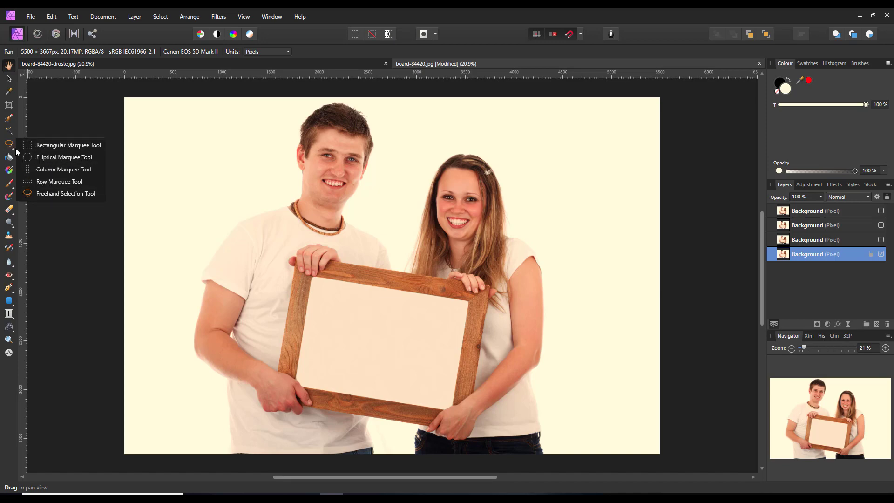
{"action": "left_click", "coordinate": [48, 193]}
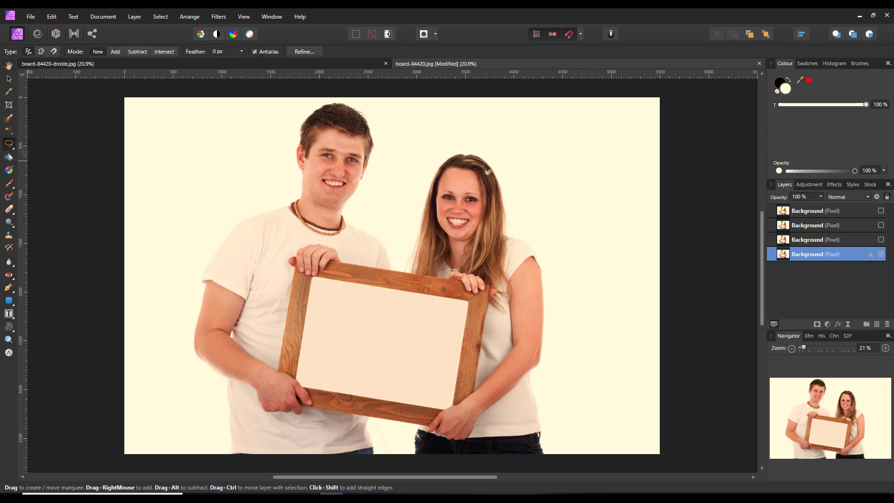
{"action": "left_click", "coordinate": [42, 54]}
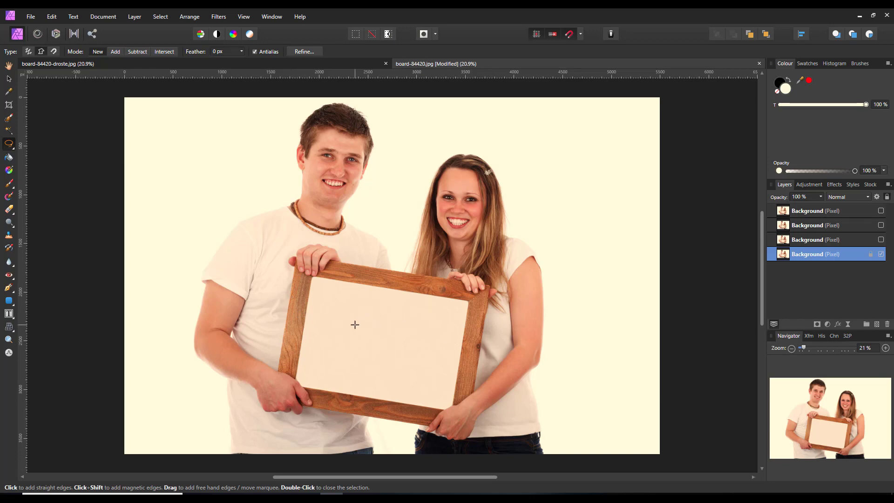
{"action": "scroll", "coordinate": [355, 325], "scroll_direction": "up", "scroll_amount": 1}
Step: Trace a polygon around the frame's blank inner board and copy it to a new layer with Ctrl+J
{"action": "scroll", "coordinate": [355, 324], "scroll_direction": "up", "scroll_amount": 1}
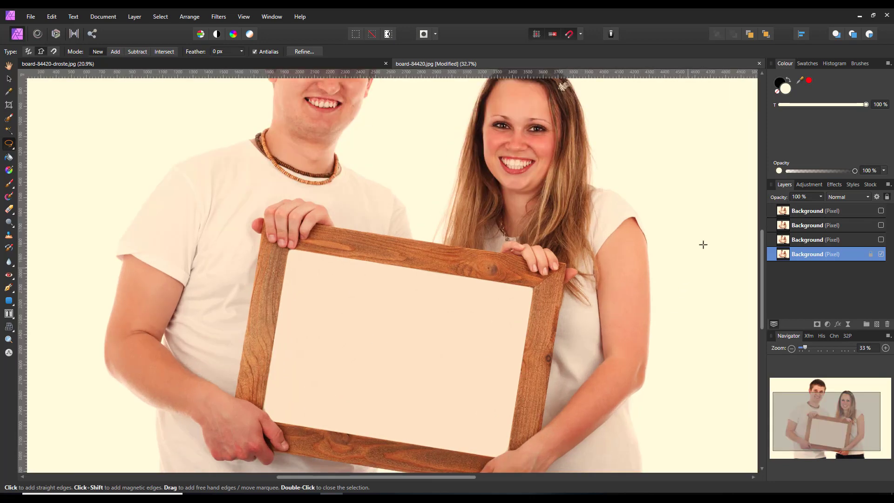
{"action": "left_click_drag", "start_coordinate": [762, 239], "coordinate": [765, 265]}
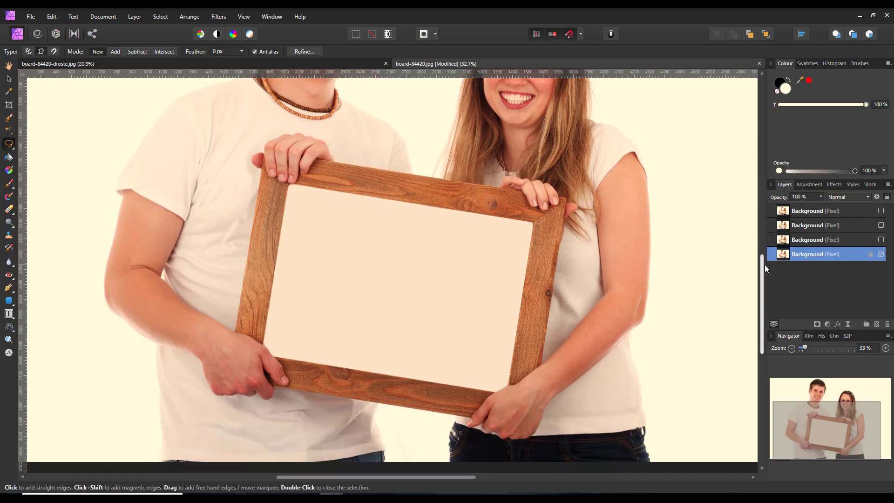
{"action": "left_click", "coordinate": [400, 201]}
{"action": "left_click", "coordinate": [534, 222]}
{"action": "left_click", "coordinate": [508, 386]}
{"action": "left_click", "coordinate": [490, 392]}
{"action": "left_click", "coordinate": [264, 339]}
{"action": "left_click", "coordinate": [296, 185]}
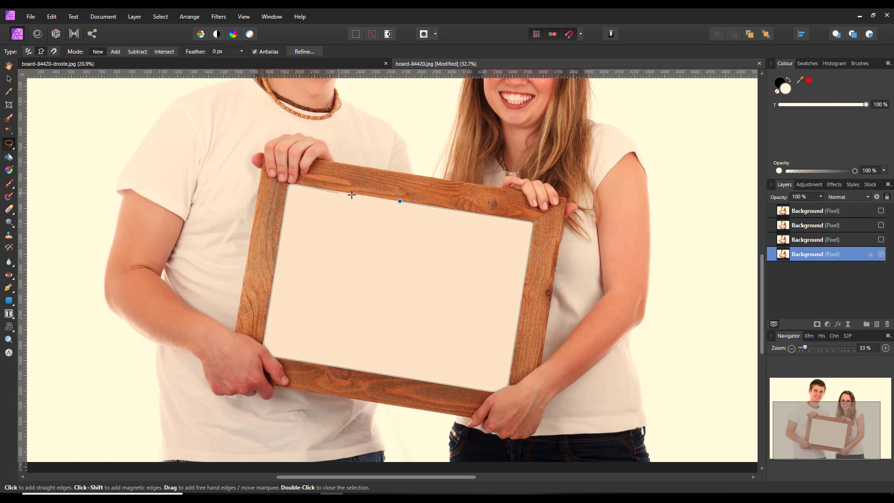
{"action": "left_click", "coordinate": [400, 201]}
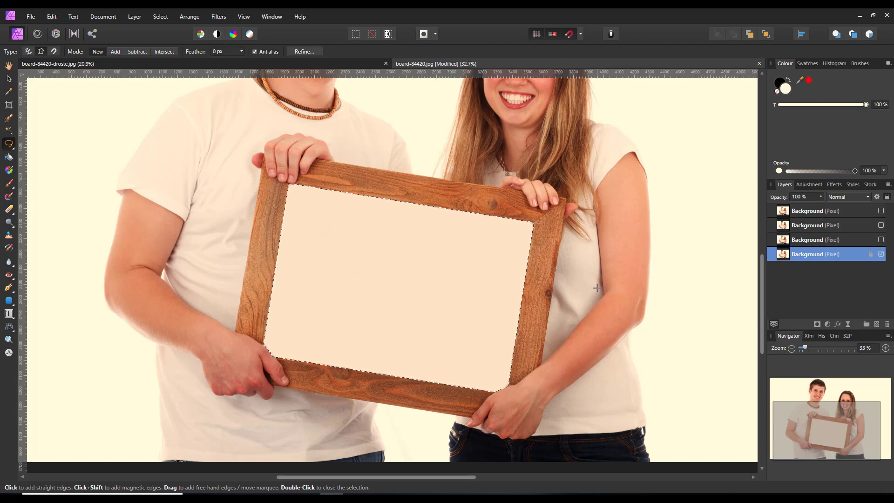
{"action": "key", "text": "ctrl+j"}
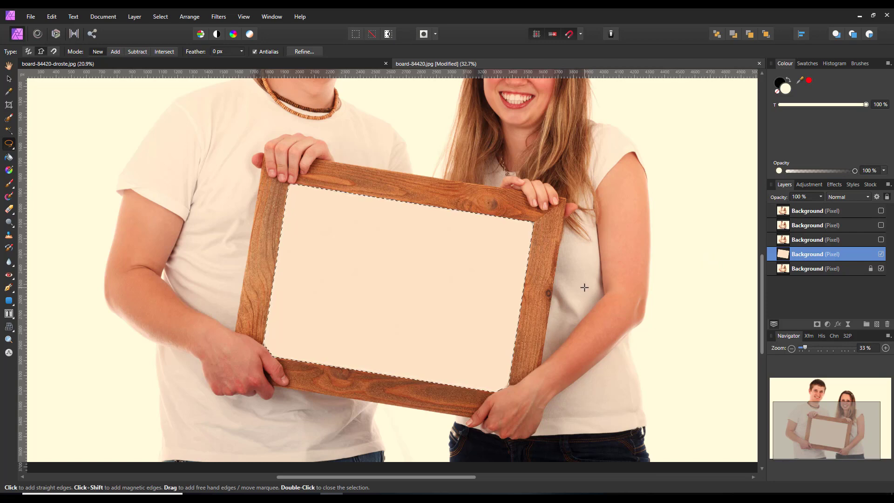
Step: Drop the board selection with Ctrl+D, checking the Select menu without choosing anything
{"action": "key", "text": "ctrl+d"}
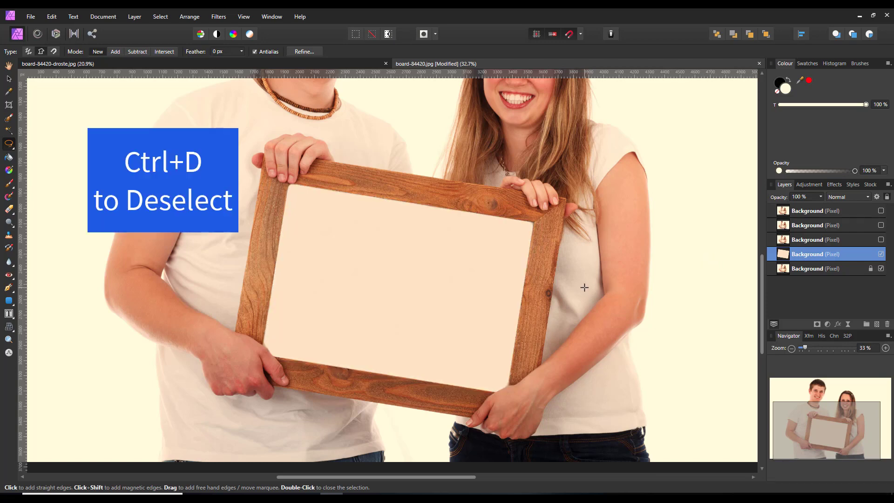
{"action": "left_click", "coordinate": [159, 17]}
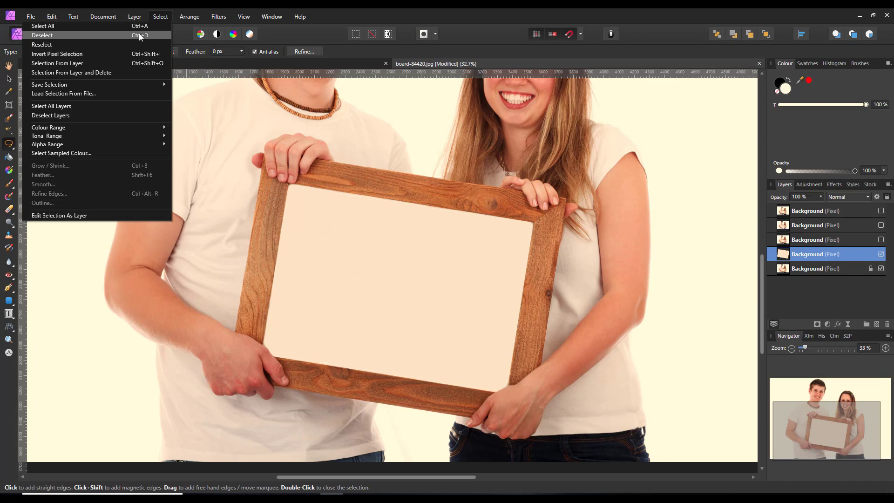
{"action": "left_click", "coordinate": [490, 32]}
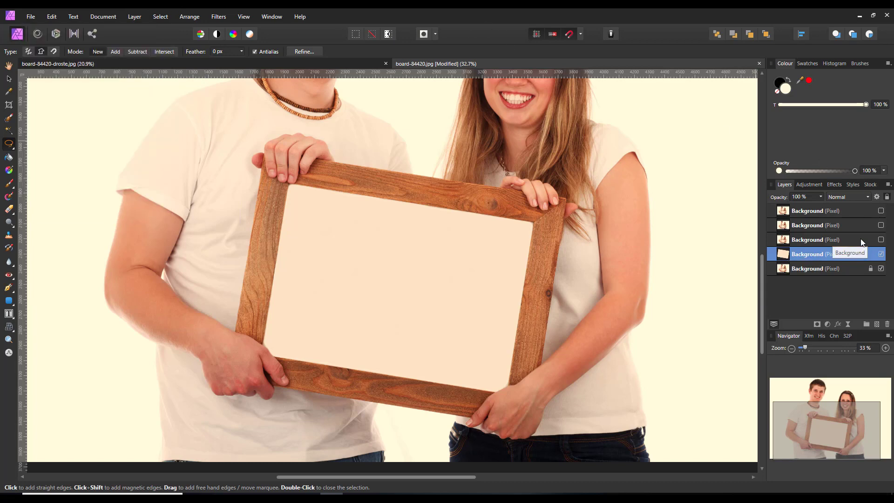
Step: Make the third Background copy visible, nest it inside the board layer, and expand the board layer
{"action": "left_click", "coordinate": [860, 240]}
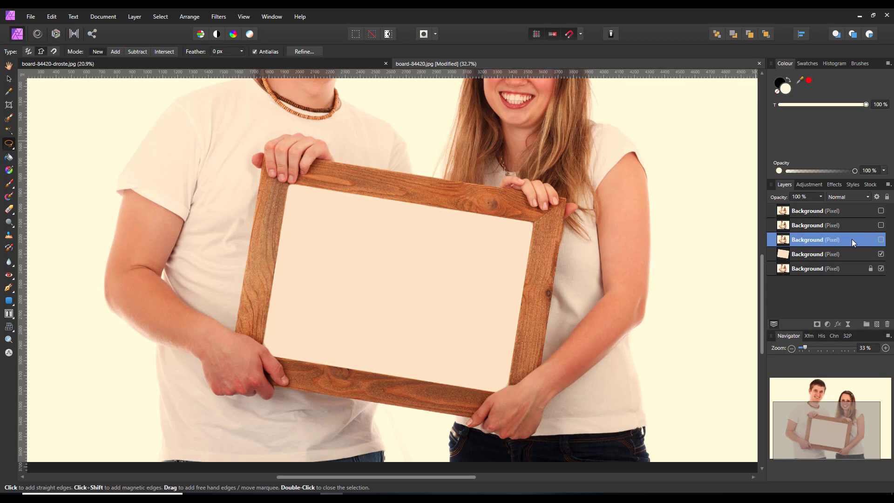
{"action": "left_click", "coordinate": [881, 239]}
{"action": "left_click_drag", "start_coordinate": [784, 242], "coordinate": [794, 255]}
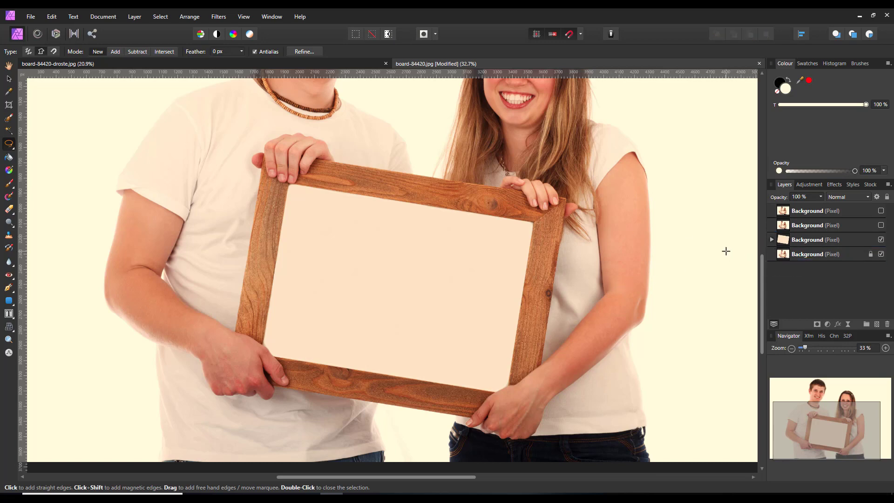
{"action": "left_click", "coordinate": [771, 239]}
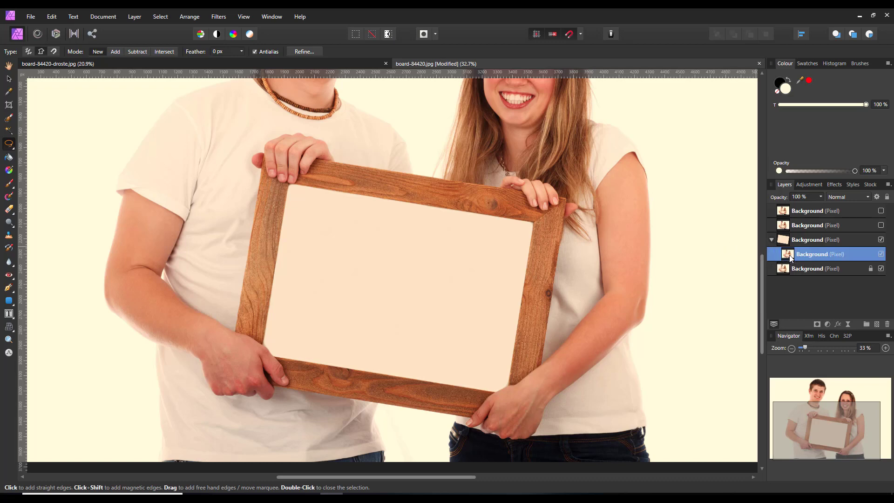
Step: Scale the nested photo copy down with the Move tool and drag it into the frame's opening
{"action": "scroll", "coordinate": [443, 261], "scroll_direction": "down", "scroll_amount": 2}
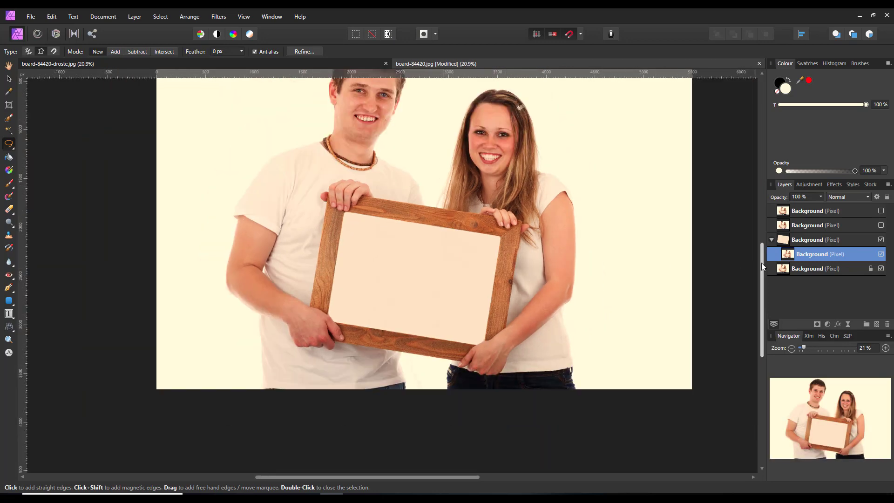
{"action": "left_click_drag", "start_coordinate": [762, 263], "coordinate": [770, 232]}
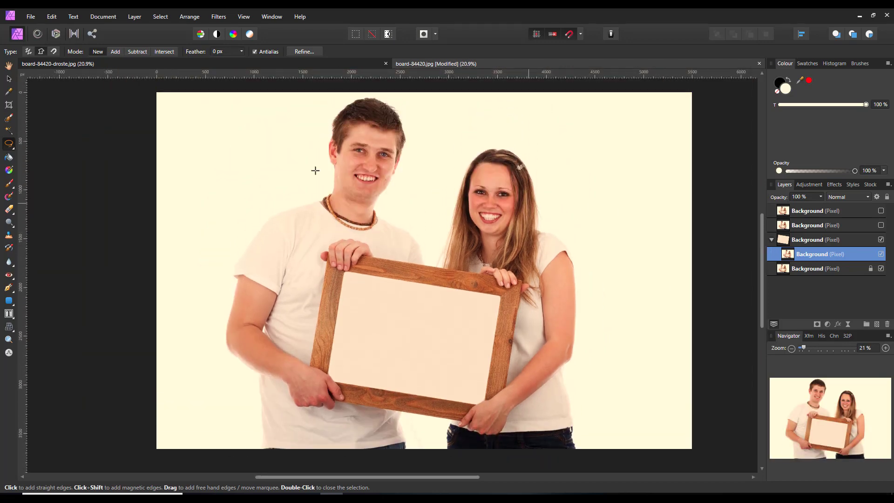
{"action": "left_click", "coordinate": [9, 79]}
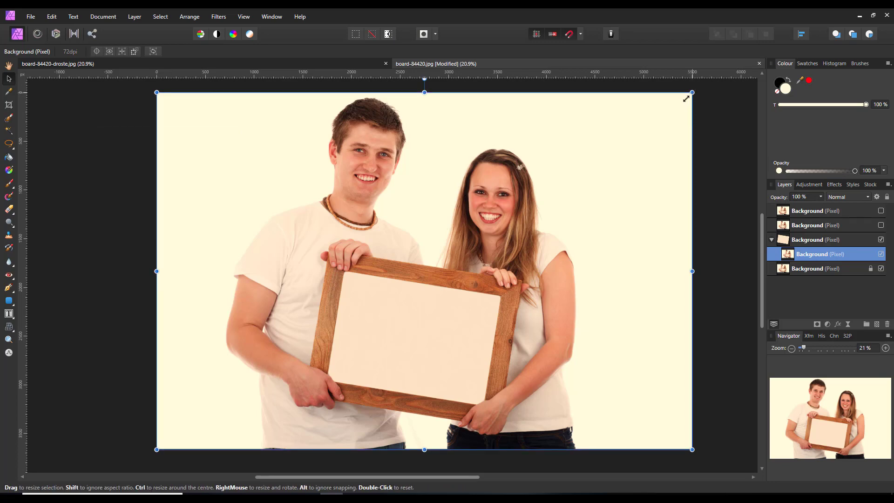
{"action": "left_click_drag", "start_coordinate": [684, 99], "coordinate": [511, 214]}
{"action": "left_click_drag", "start_coordinate": [441, 309], "coordinate": [431, 365]}
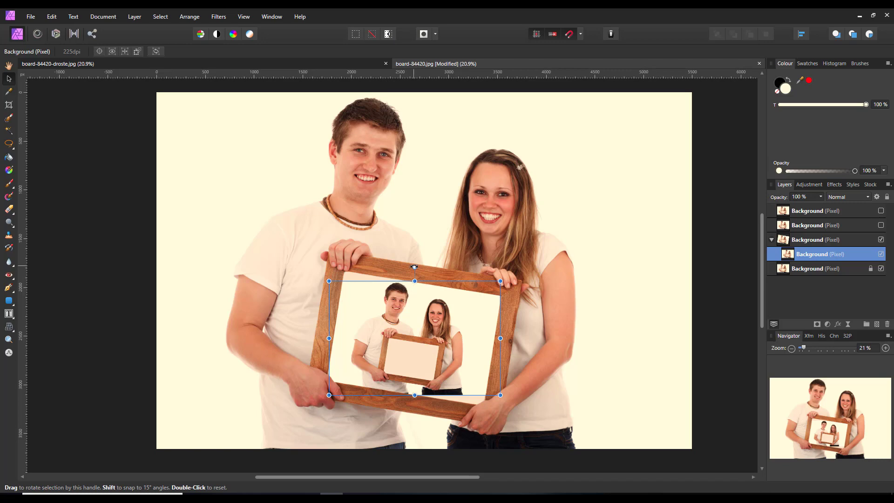
Step: Rotate the inner photo about -10° and nudge it to match the tilted frame, then deselect
{"action": "left_click_drag", "start_coordinate": [413, 267], "coordinate": [425, 269]}
{"action": "left_click_drag", "start_coordinate": [426, 342], "coordinate": [423, 349]}
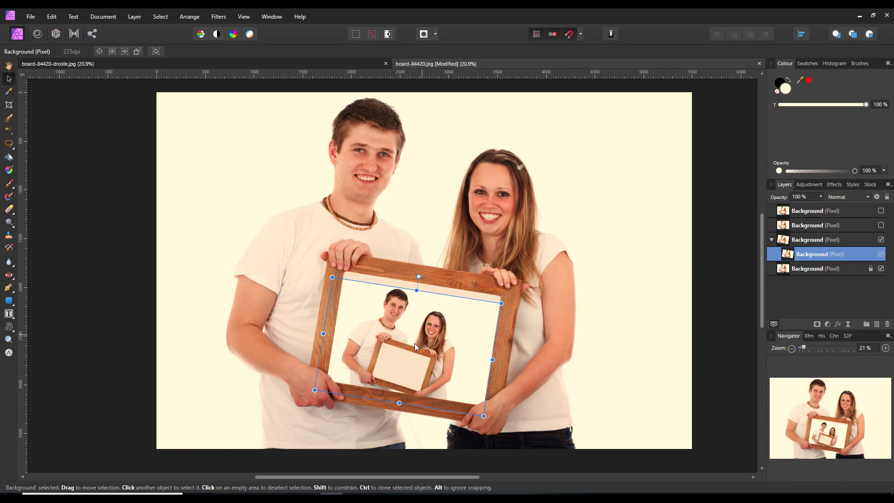
{"action": "mouse_move", "coordinate": [415, 348]}
{"action": "left_mouse_down"}
{"action": "mouse_move", "coordinate": [410, 359]}
{"action": "mouse_move", "coordinate": [432, 354]}
{"action": "mouse_move", "coordinate": [418, 339]}
{"action": "left_mouse_up"}
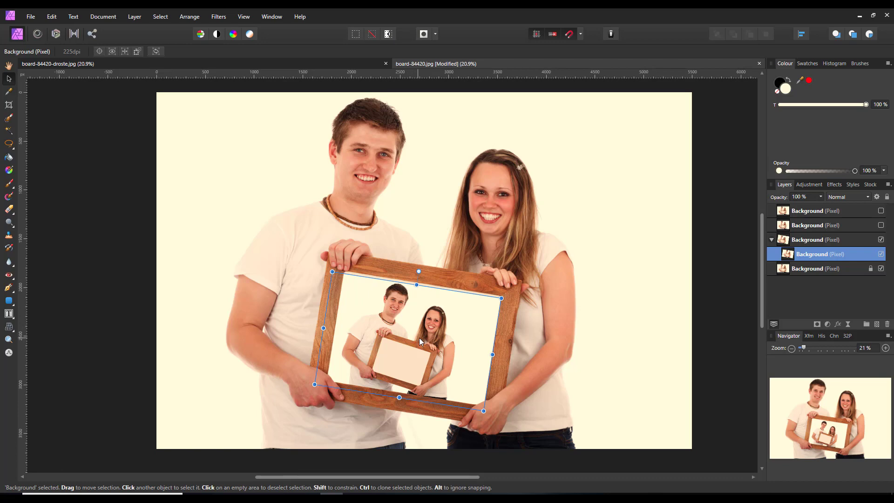
{"action": "left_click_drag", "start_coordinate": [415, 340], "coordinate": [423, 336]}
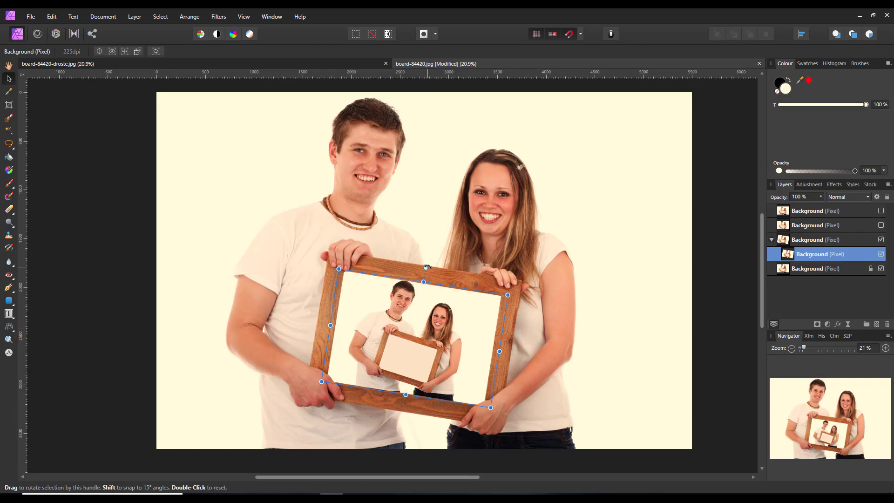
{"action": "left_click_drag", "start_coordinate": [427, 267], "coordinate": [427, 268]}
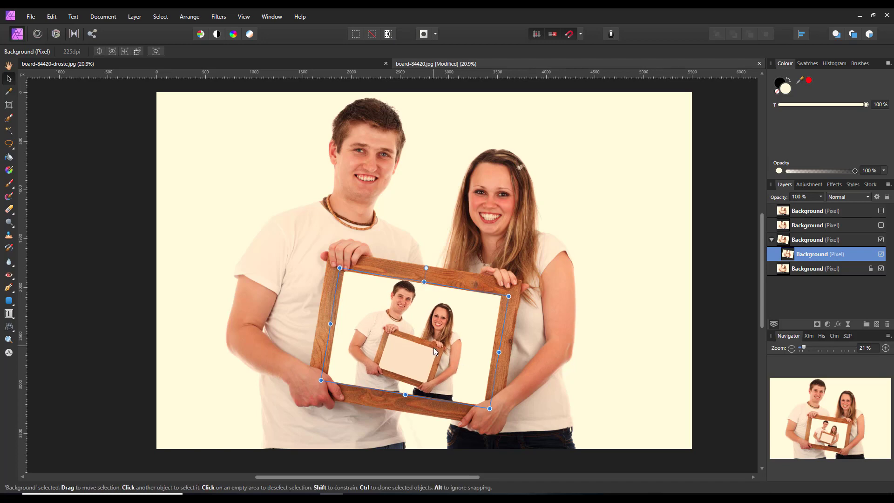
{"action": "left_click_drag", "start_coordinate": [434, 347], "coordinate": [433, 348]}
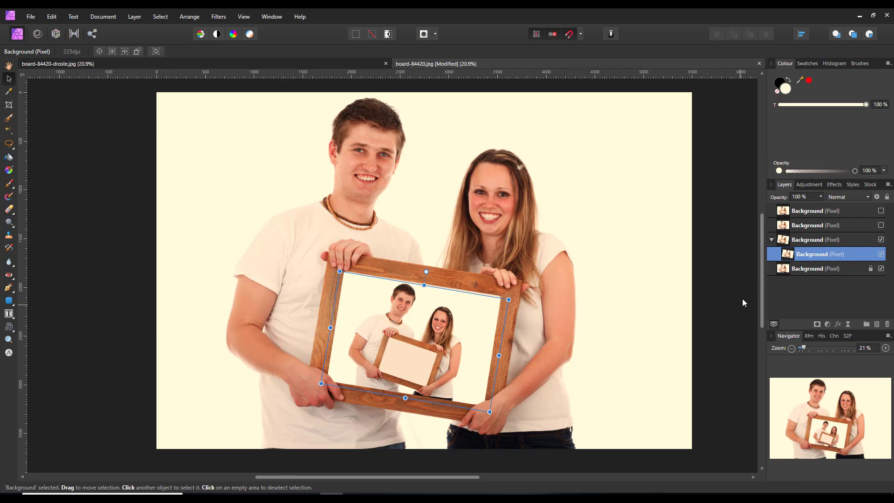
{"action": "left_click", "coordinate": [750, 288]}
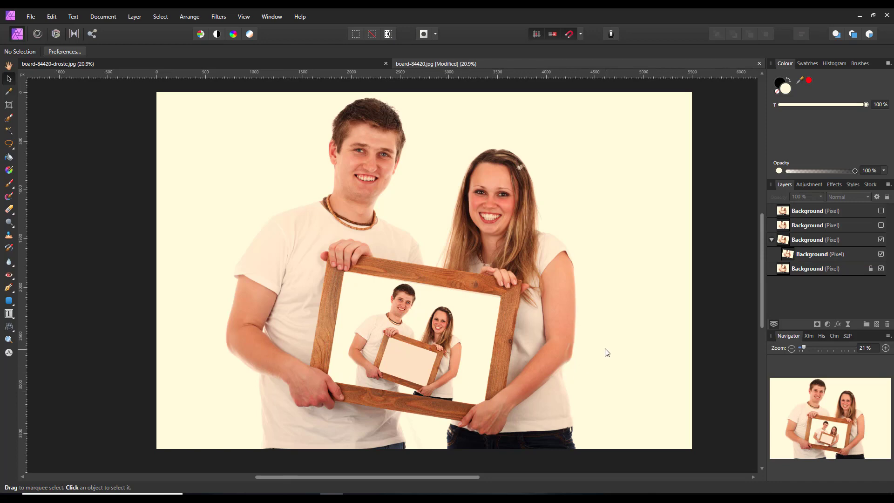
Step: Collapse and select the nested-photo group, zoom in, and pick the Freehand Selection tool
{"action": "left_click", "coordinate": [771, 239]}
{"action": "left_click", "coordinate": [817, 240]}
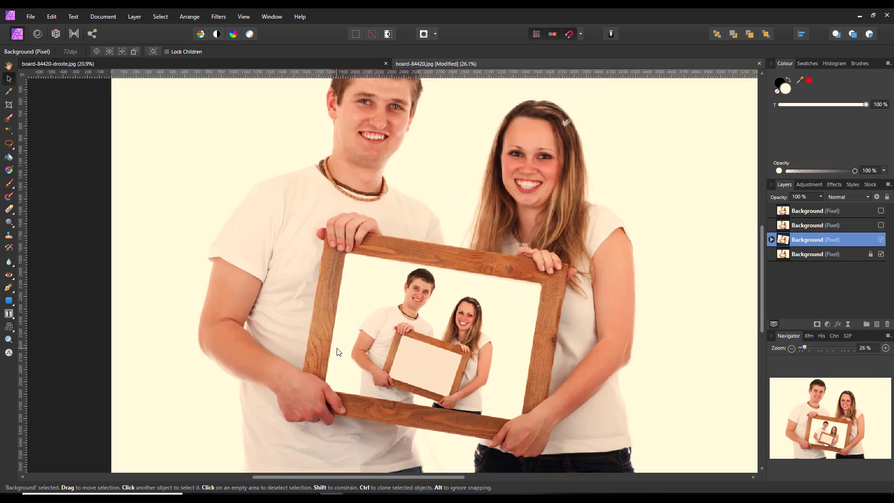
{"action": "scroll", "coordinate": [548, 385], "scroll_direction": "up", "scroll_amount": 5}
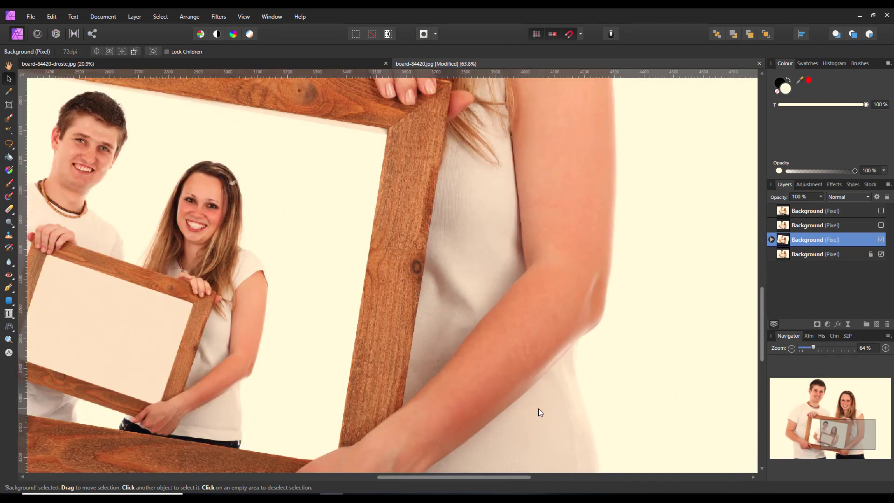
{"action": "scroll", "coordinate": [538, 413], "scroll_direction": "up", "scroll_amount": 1}
{"action": "left_click_drag", "start_coordinate": [476, 478], "coordinate": [380, 476]}
{"action": "scroll", "coordinate": [389, 419], "scroll_direction": "up", "scroll_amount": 1}
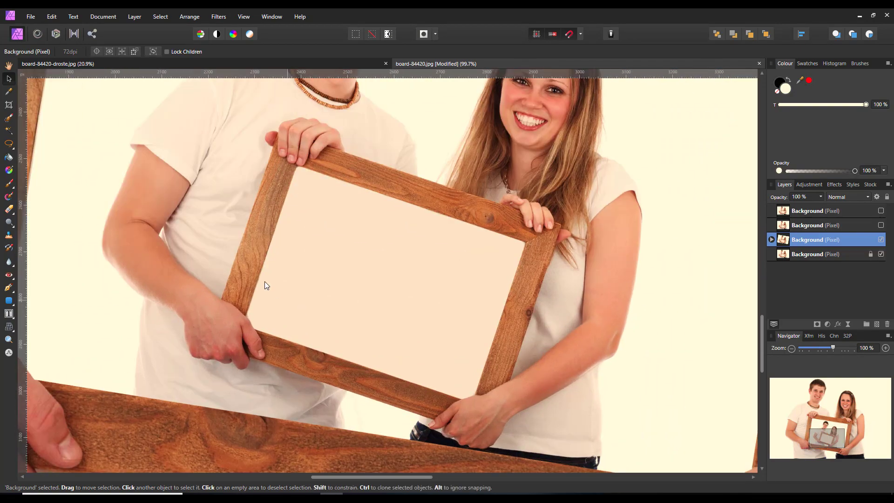
{"action": "left_click", "coordinate": [8, 146]}
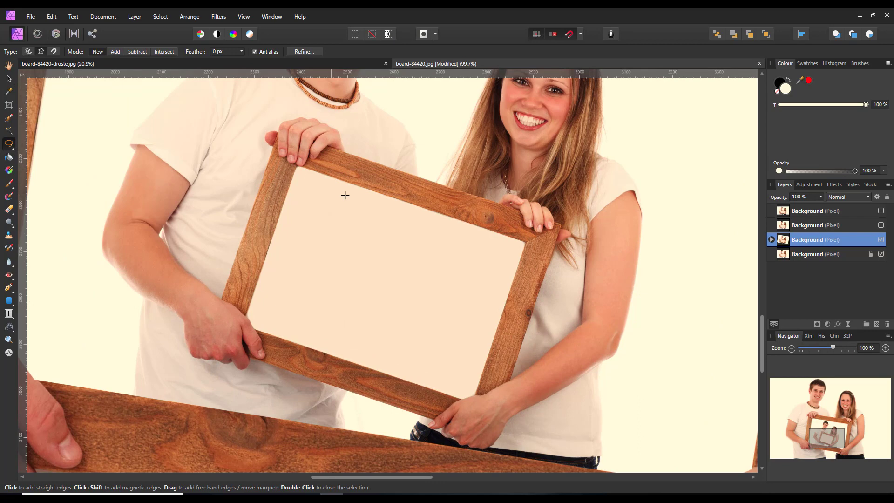
Step: Click a polygon around the smaller frame's blank board corners, closing at the starting point
{"action": "left_click", "coordinate": [403, 200]}
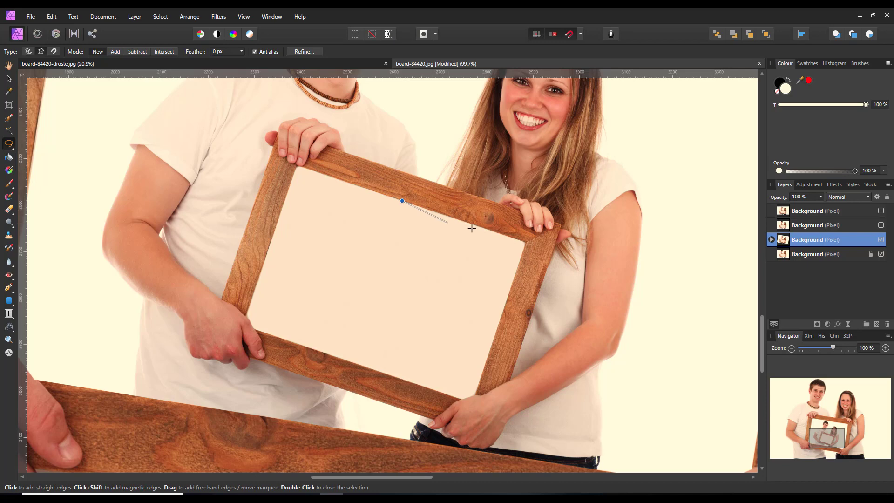
{"action": "left_click", "coordinate": [526, 242]}
{"action": "left_click", "coordinate": [462, 399]}
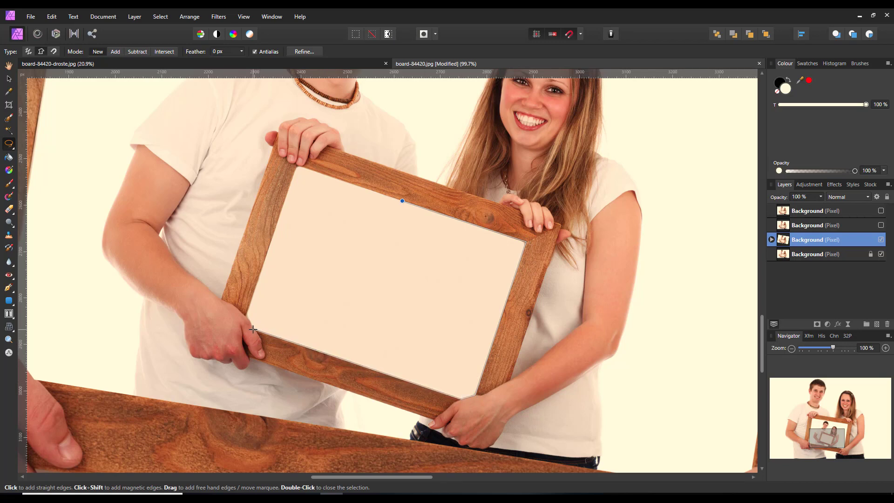
{"action": "left_click", "coordinate": [253, 330]}
{"action": "left_click", "coordinate": [246, 315]}
{"action": "left_click", "coordinate": [301, 166]}
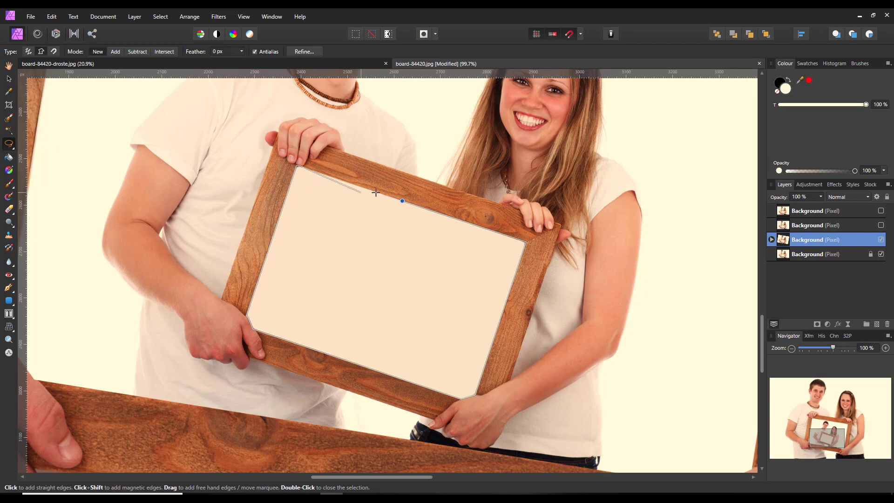
{"action": "left_click", "coordinate": [403, 200]}
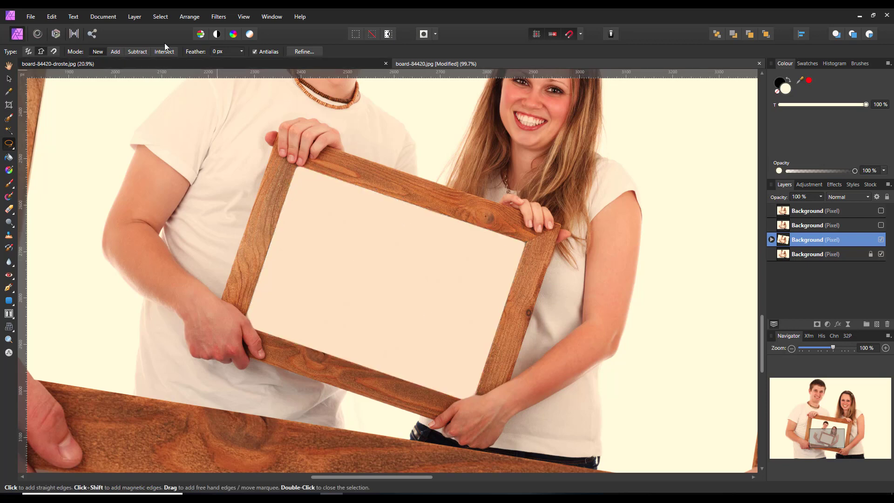
Step: Reselect the previous selection, then outline the smaller frame's blank board by its four inner corners
{"action": "left_click", "coordinate": [156, 18]}
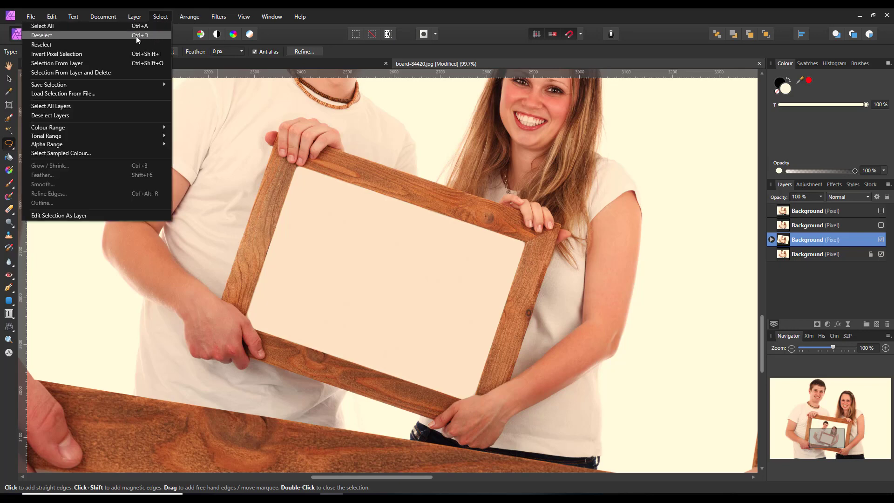
{"action": "left_click", "coordinate": [127, 46]}
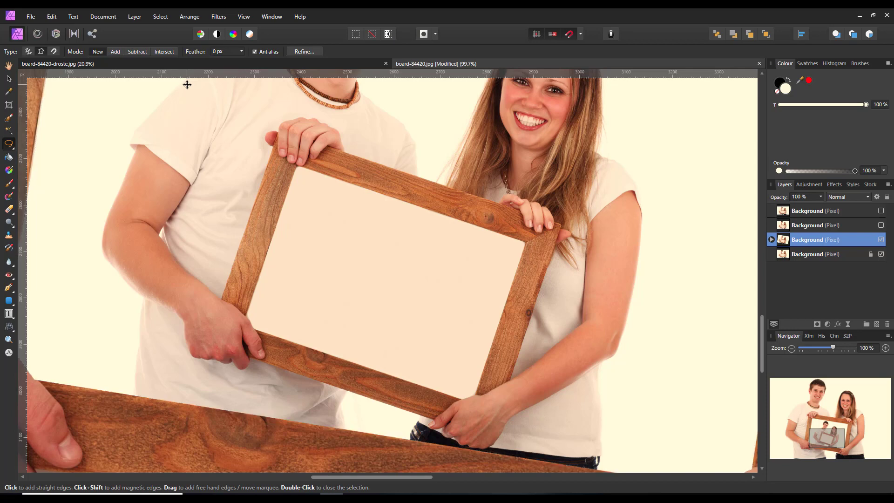
{"action": "left_click", "coordinate": [406, 201]}
{"action": "left_click", "coordinate": [526, 243]}
{"action": "left_click", "coordinate": [461, 399]}
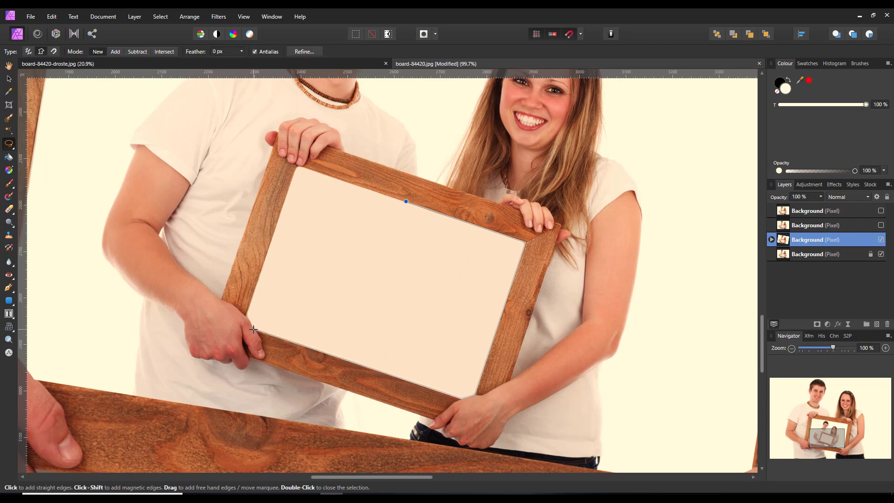
{"action": "left_click", "coordinate": [247, 317]}
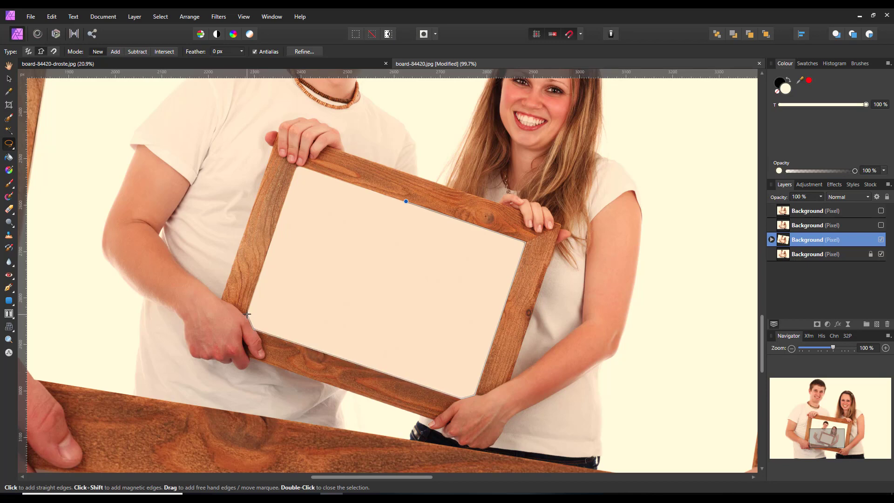
{"action": "left_click", "coordinate": [296, 167]}
{"action": "double_click", "coordinate": [407, 201]}
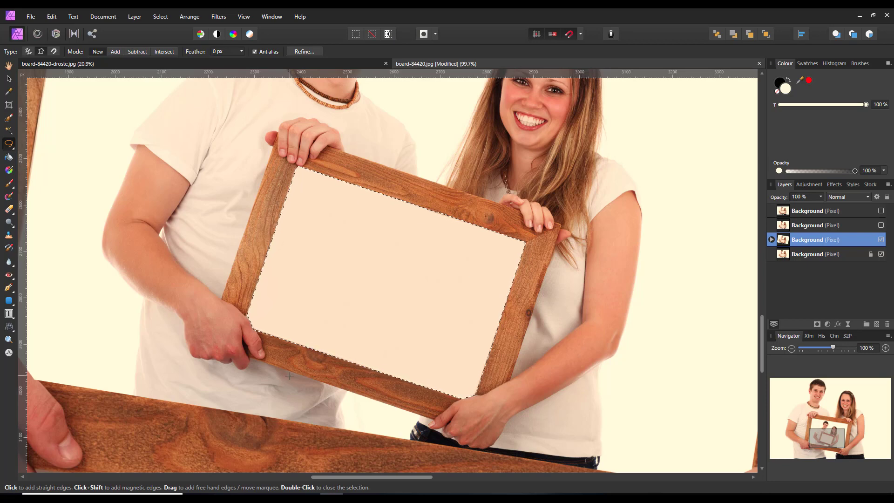
Step: Copy the board selection to a new layer with Ctrl+J, deselect, and fit the image to the window
{"action": "key", "text": "ctrl+j"}
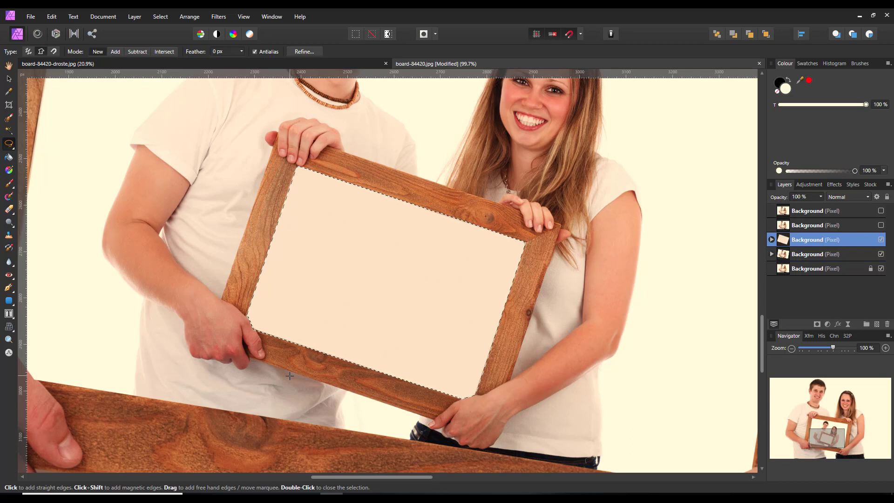
{"action": "left_click", "coordinate": [772, 240]}
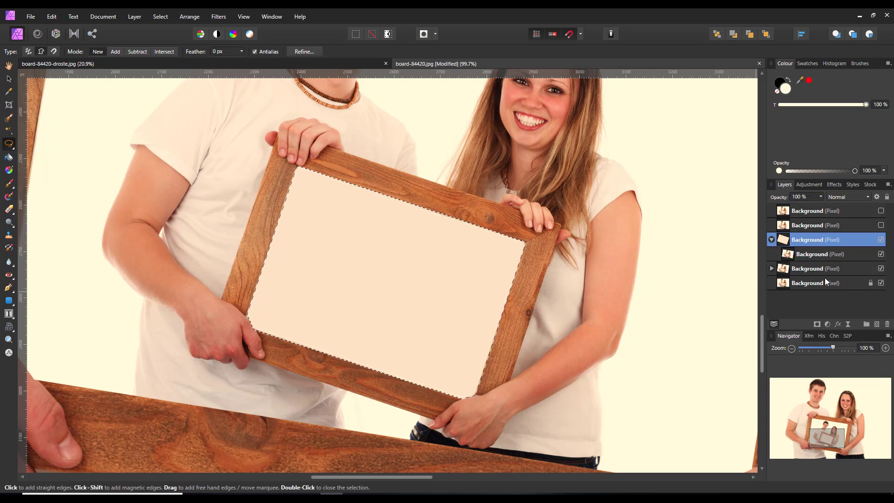
{"action": "left_click", "coordinate": [771, 240]}
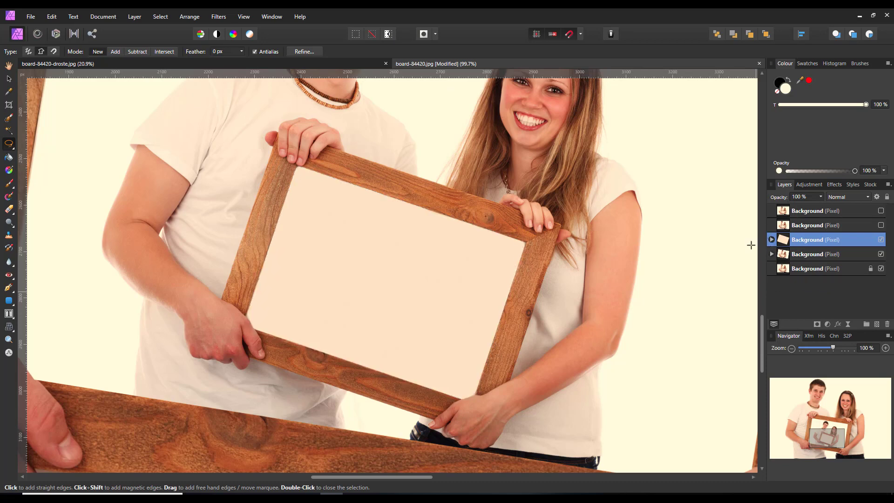
{"action": "key", "text": "ctrl+d"}
{"action": "scroll", "coordinate": [523, 291], "scroll_direction": "down", "scroll_amount": 10}
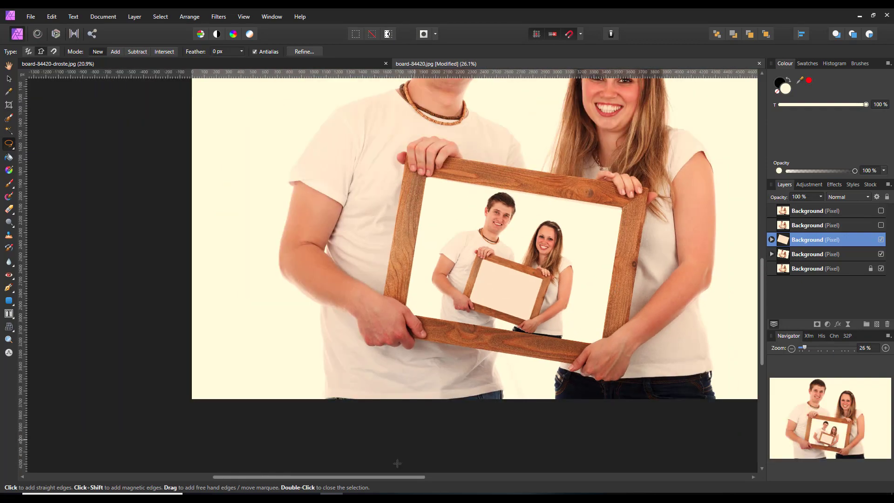
{"action": "left_click_drag", "start_coordinate": [382, 477], "coordinate": [429, 477]}
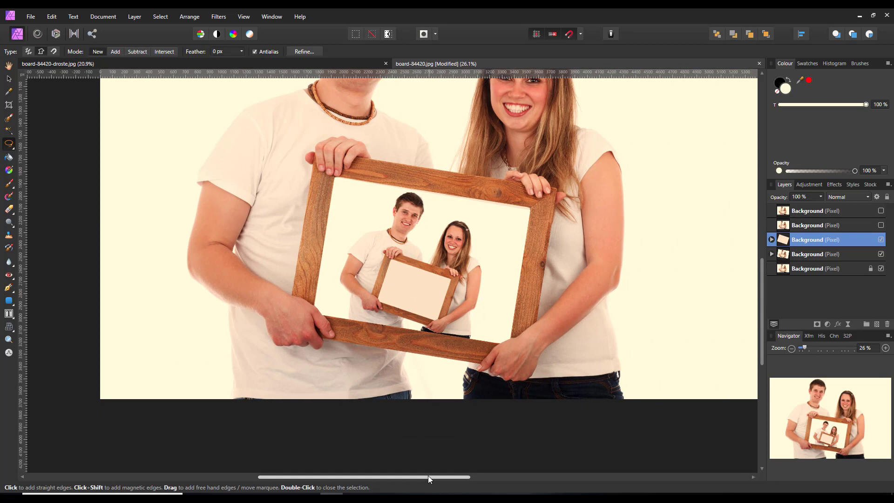
{"action": "key", "text": "ctrl+0"}
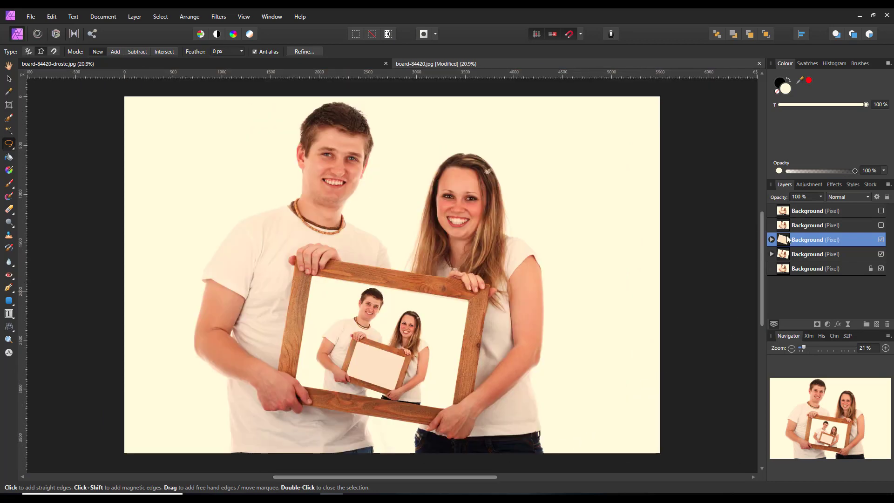
Step: Make the hidden second photo layer visible, move it lower into the stack, and expand its group
{"action": "left_click", "coordinate": [857, 225]}
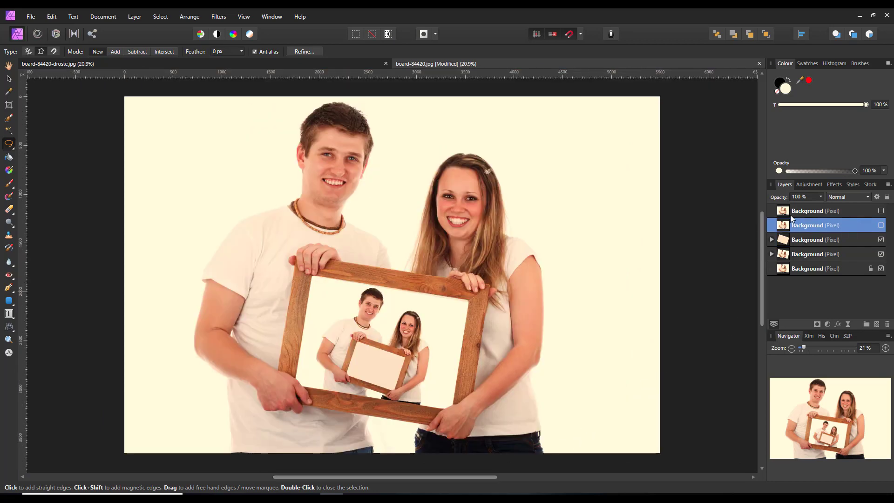
{"action": "left_click", "coordinate": [882, 225]}
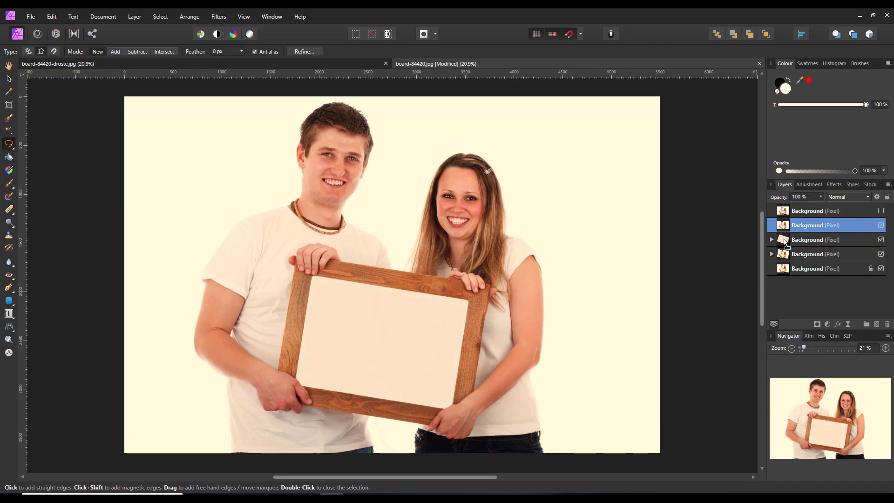
{"action": "mouse_move", "coordinate": [786, 244]}
{"action": "left_mouse_down"}
{"action": "mouse_move", "coordinate": [866, 252]}
{"action": "mouse_move", "coordinate": [790, 248]}
{"action": "left_mouse_up"}
{"action": "left_click", "coordinate": [772, 225]}
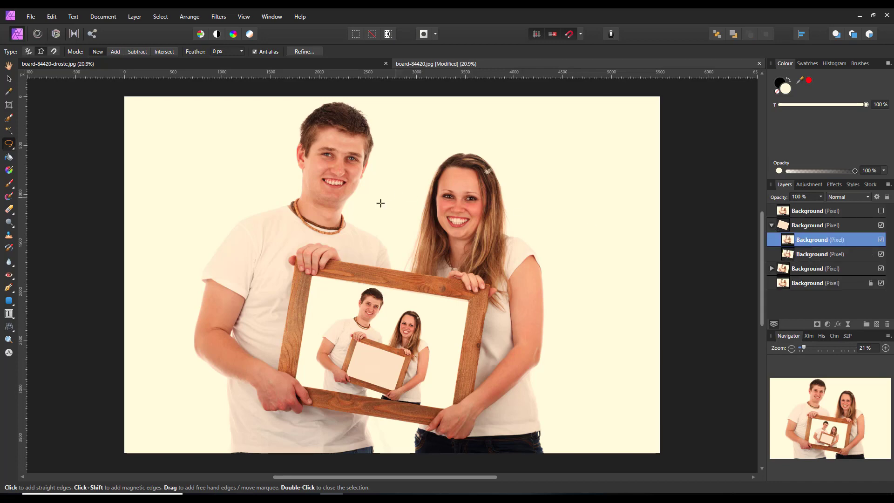
Step: Scale the photo copy down, rotate it about -19°, and move it into the blank frame
{"action": "left_click", "coordinate": [9, 81]}
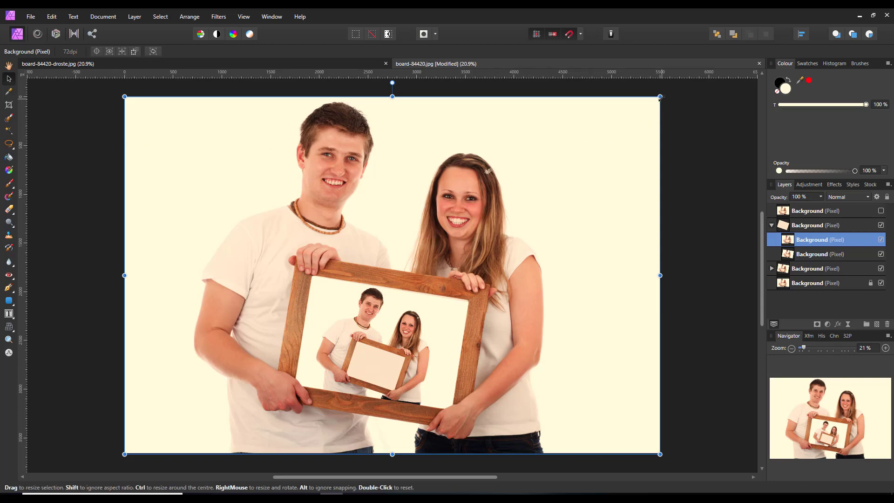
{"action": "left_click_drag", "start_coordinate": [660, 97], "coordinate": [391, 353]}
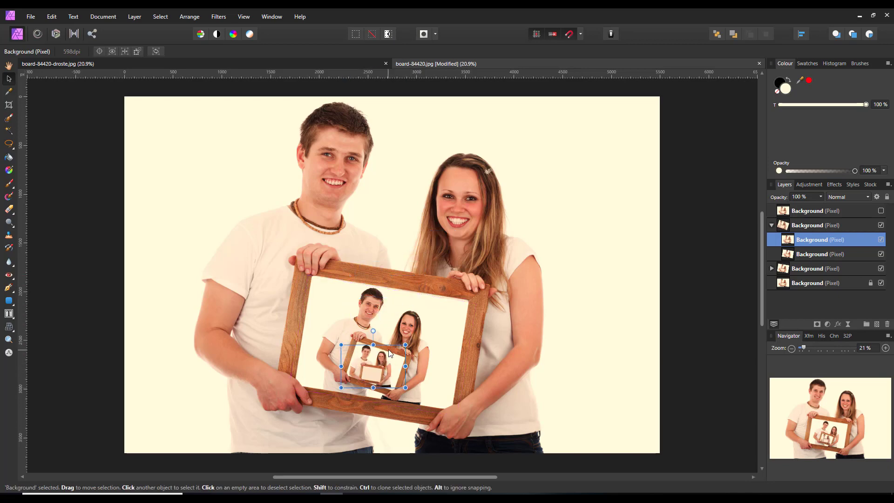
{"action": "scroll", "coordinate": [435, 391], "scroll_direction": "up", "scroll_amount": 5}
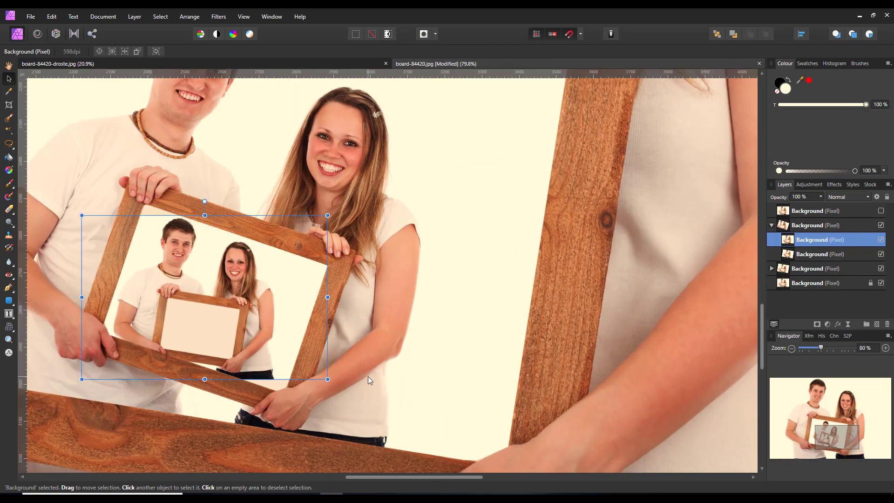
{"action": "scroll", "coordinate": [368, 377], "scroll_direction": "up", "scroll_amount": 2}
{"action": "left_click_drag", "start_coordinate": [414, 476], "coordinate": [376, 466]}
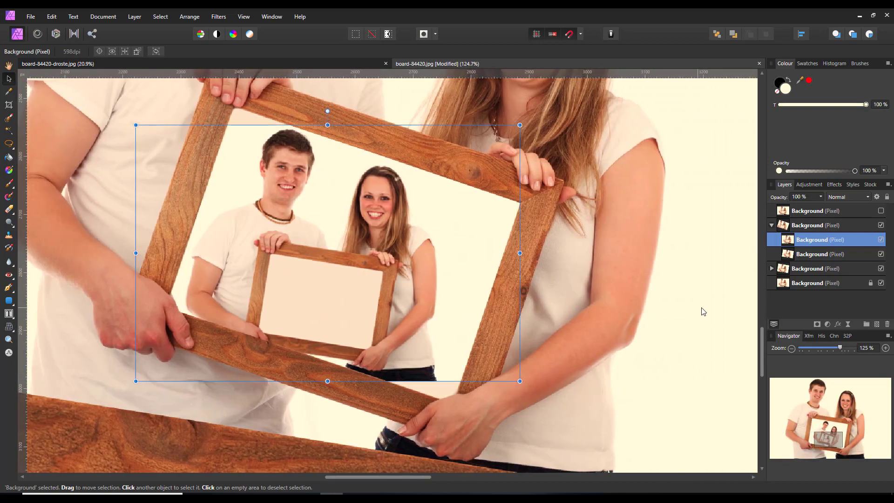
{"action": "left_click_drag", "start_coordinate": [764, 339], "coordinate": [764, 330]}
{"action": "left_click_drag", "start_coordinate": [327, 188], "coordinate": [369, 195]}
{"action": "left_click_drag", "start_coordinate": [549, 264], "coordinate": [513, 288]}
{"action": "left_click_drag", "start_coordinate": [389, 253], "coordinate": [390, 253]}
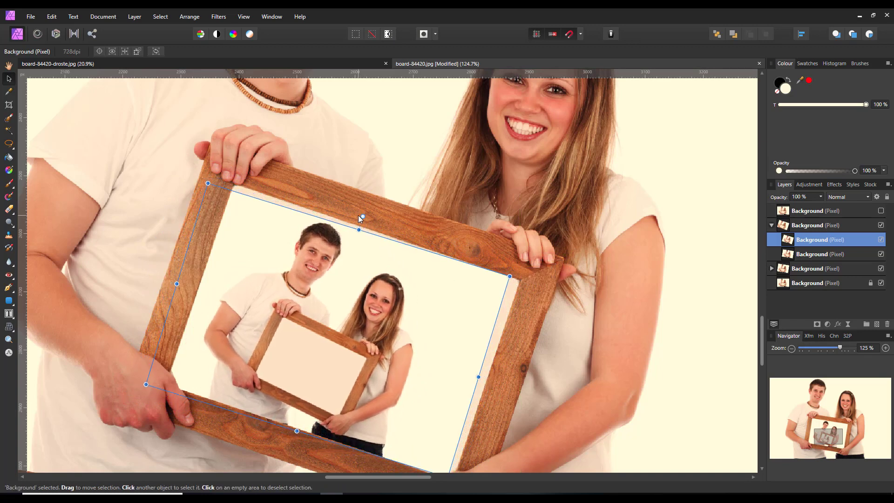
{"action": "left_click_drag", "start_coordinate": [365, 218], "coordinate": [366, 217]}
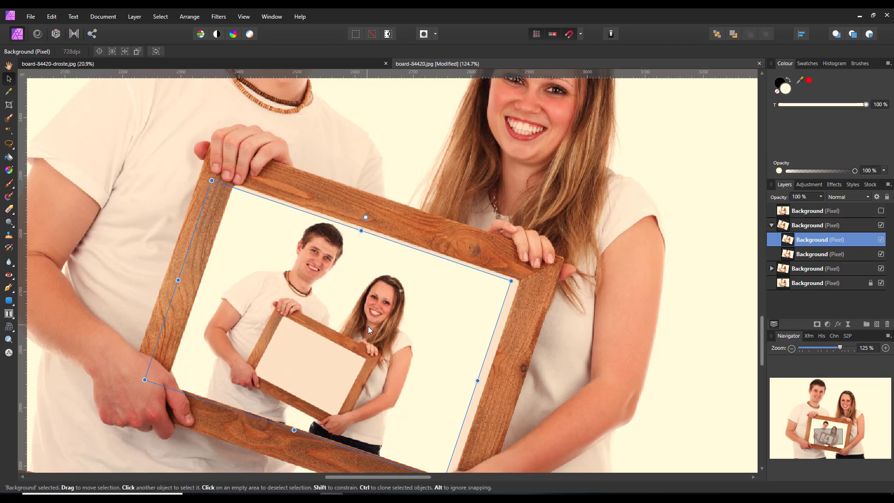
{"action": "left_click_drag", "start_coordinate": [370, 327], "coordinate": [507, 338]}
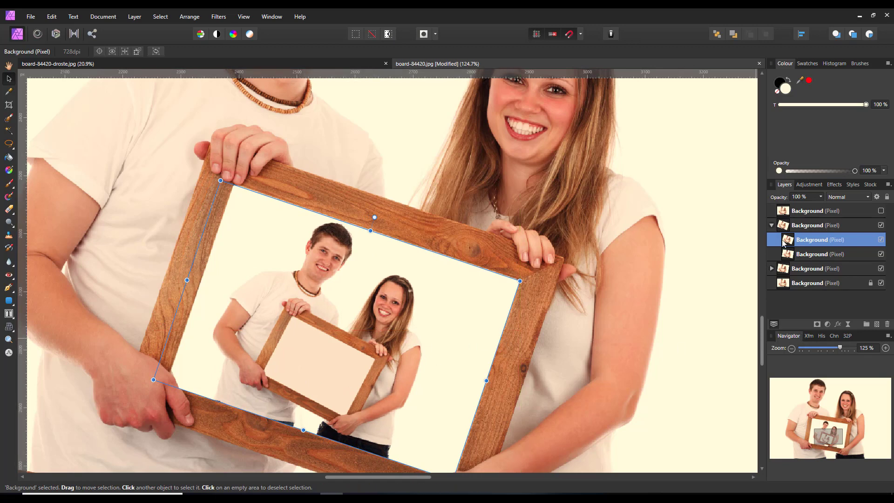
Step: Outline the innermost blank frame with four polygon points, copy it to a new layer, and deselect
{"action": "left_click", "coordinate": [772, 226]}
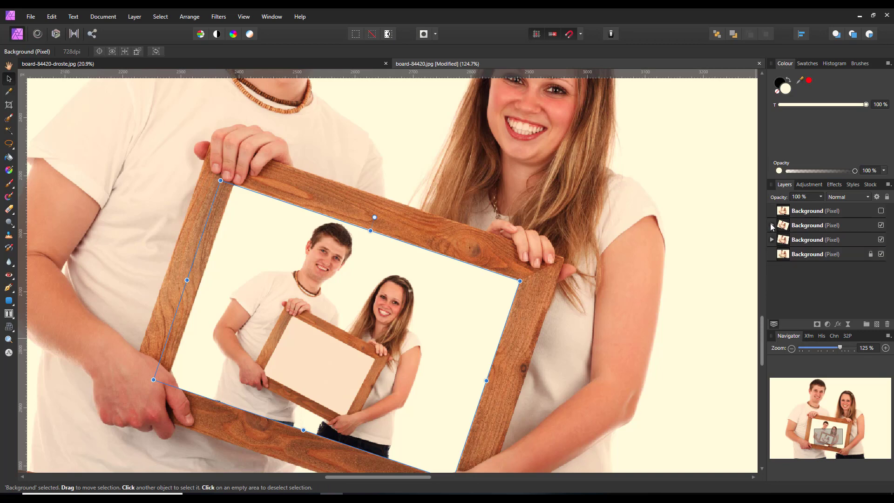
{"action": "left_click", "coordinate": [809, 226]}
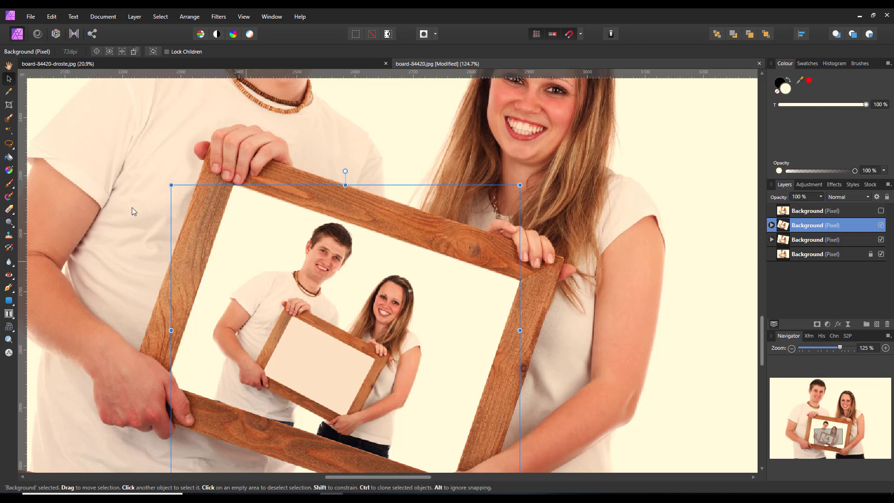
{"action": "left_click", "coordinate": [9, 144]}
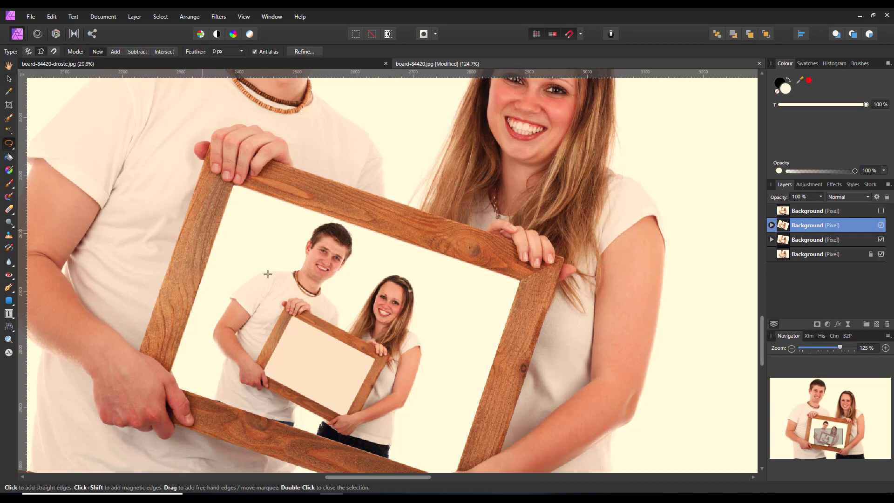
{"action": "left_click", "coordinate": [330, 335]}
{"action": "left_click", "coordinate": [341, 414]}
{"action": "left_click", "coordinate": [264, 372]}
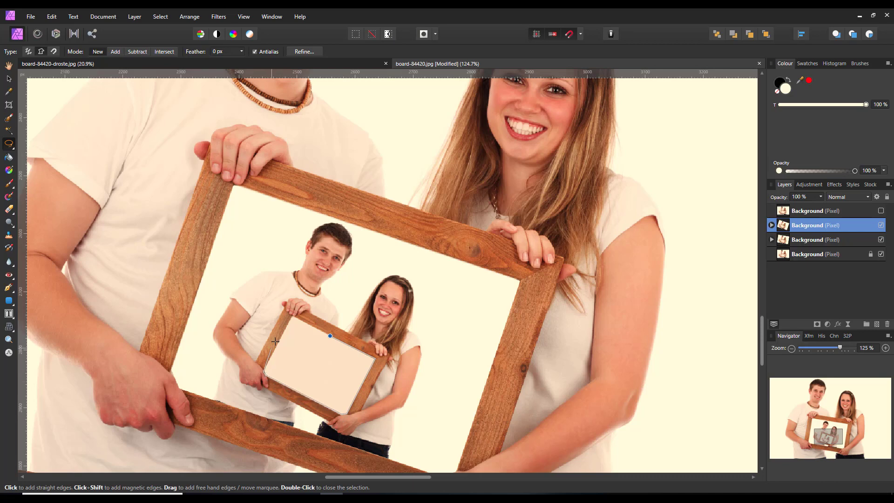
{"action": "left_click", "coordinate": [292, 316]}
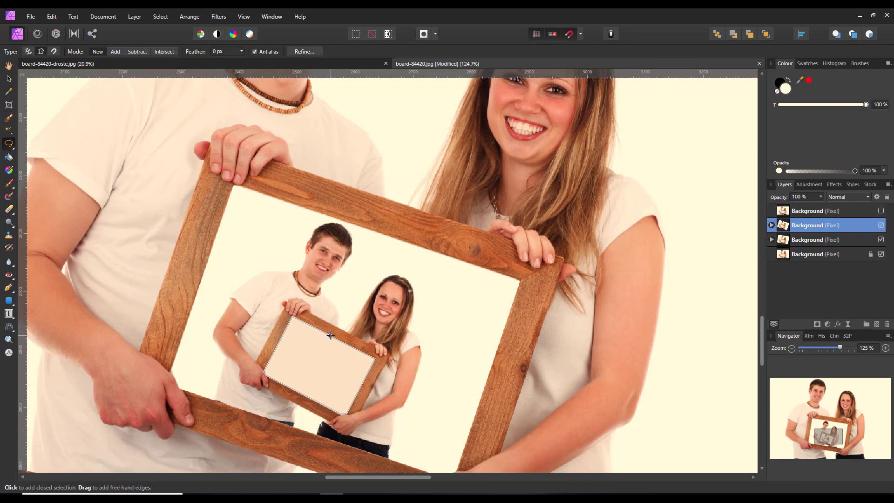
{"action": "left_click", "coordinate": [331, 336]}
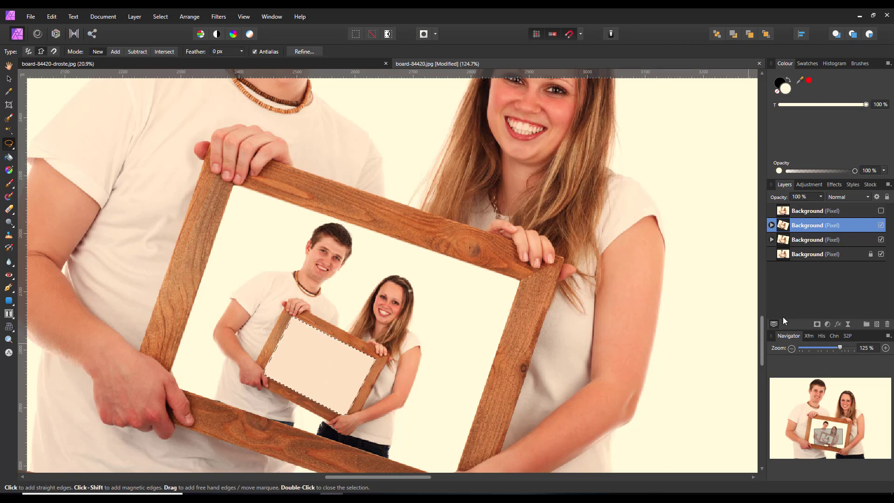
{"action": "key", "text": "ctrl+j"}
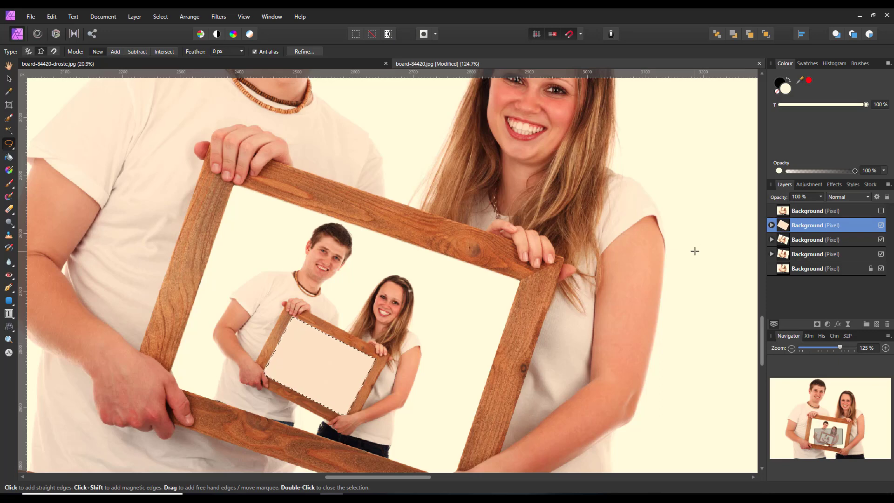
{"action": "key", "text": "ctrl+d"}
Step: Show the hidden top Background photo copy and drag it into the innermost blank-frame layer
{"action": "key", "text": "ctrl+0"}
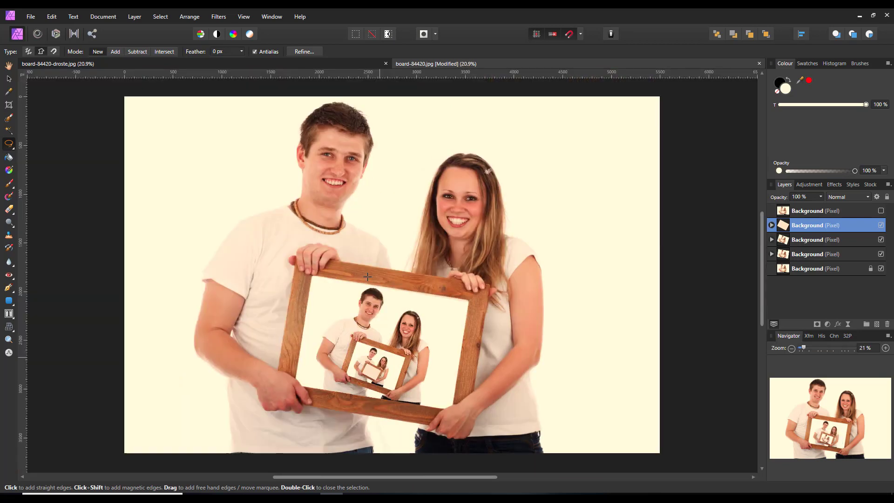
{"action": "left_click", "coordinate": [848, 212]}
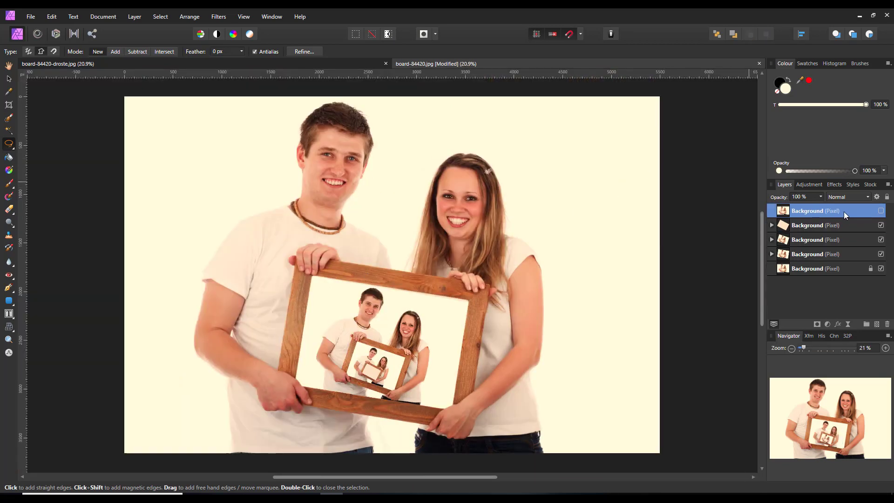
{"action": "left_click", "coordinate": [882, 211]}
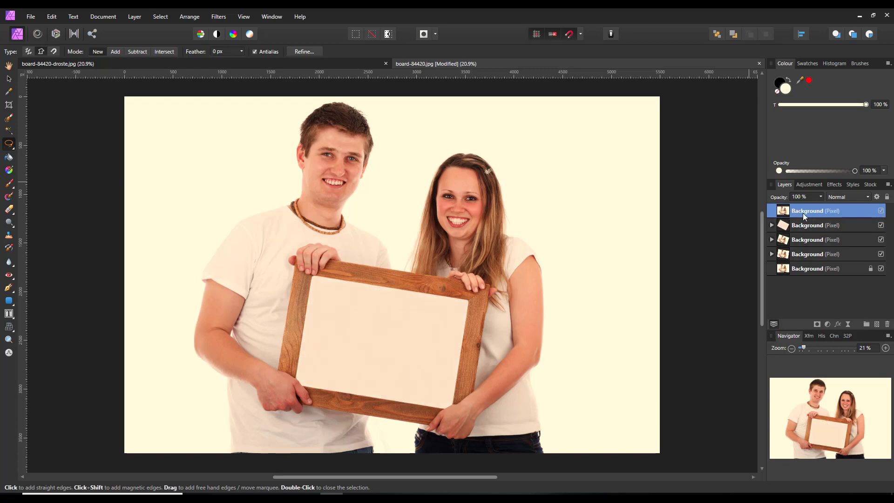
{"action": "left_click_drag", "start_coordinate": [773, 210], "coordinate": [801, 230]}
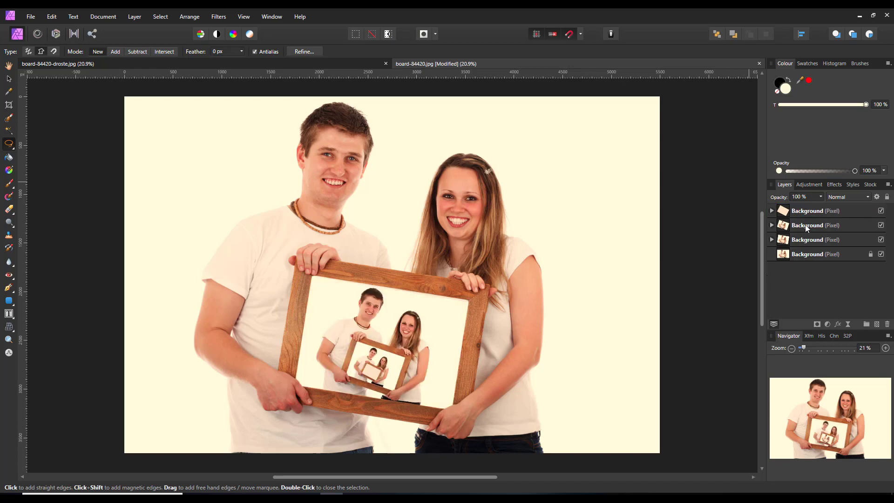
{"action": "left_click", "coordinate": [772, 211]}
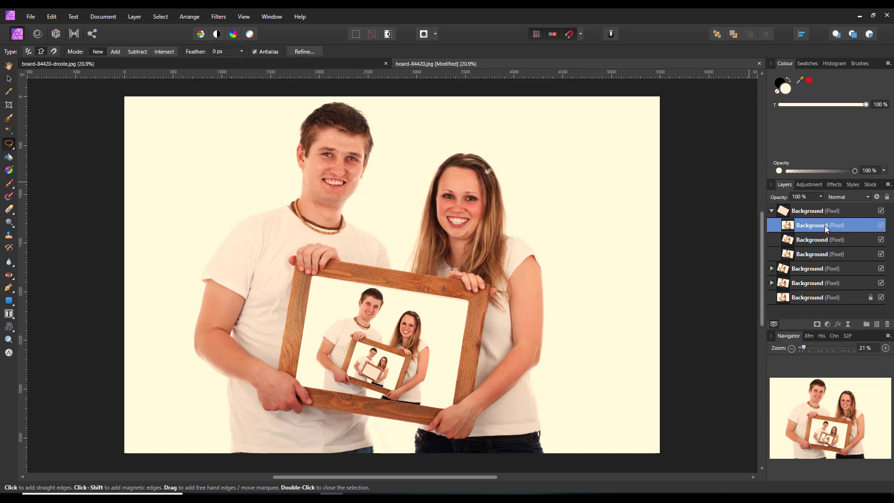
Step: Scale the nested photo copy down, rotate it about -25°, and position it inside the smallest frame
{"action": "left_click", "coordinate": [8, 78]}
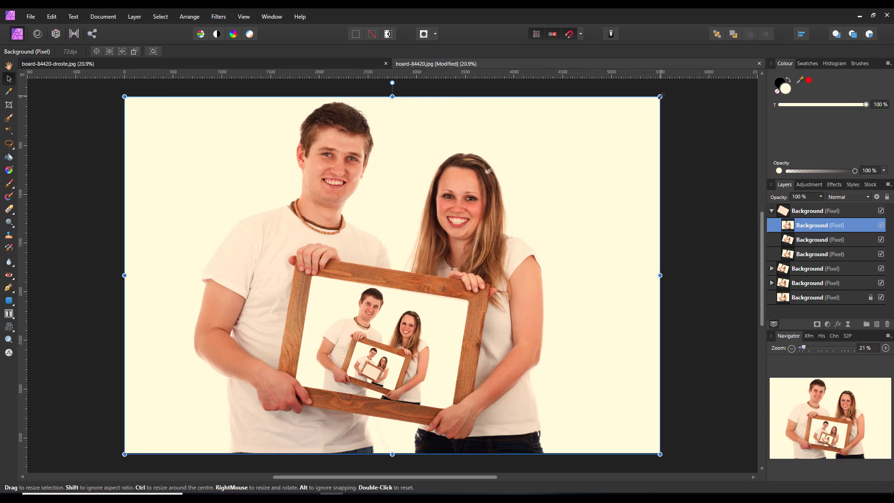
{"action": "left_click_drag", "start_coordinate": [660, 96], "coordinate": [372, 371]}
{"action": "scroll", "coordinate": [373, 372], "scroll_direction": "up", "scroll_amount": 8}
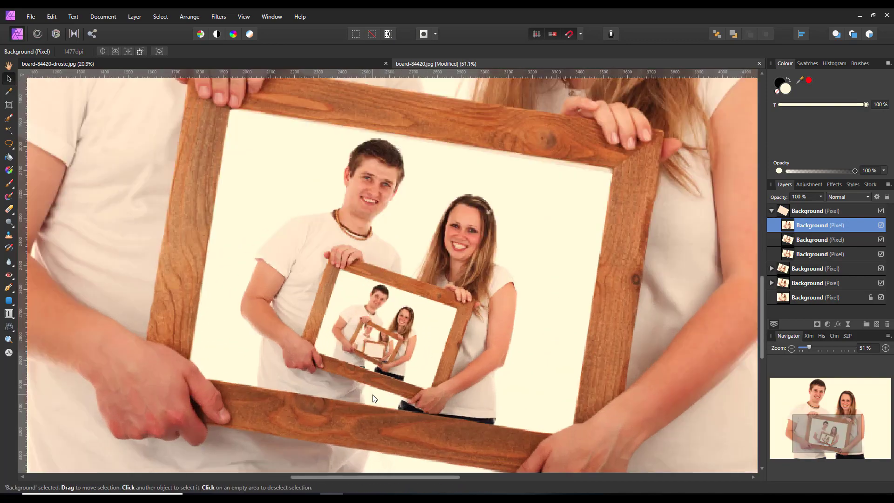
{"action": "scroll", "coordinate": [422, 361], "scroll_direction": "up", "scroll_amount": 1}
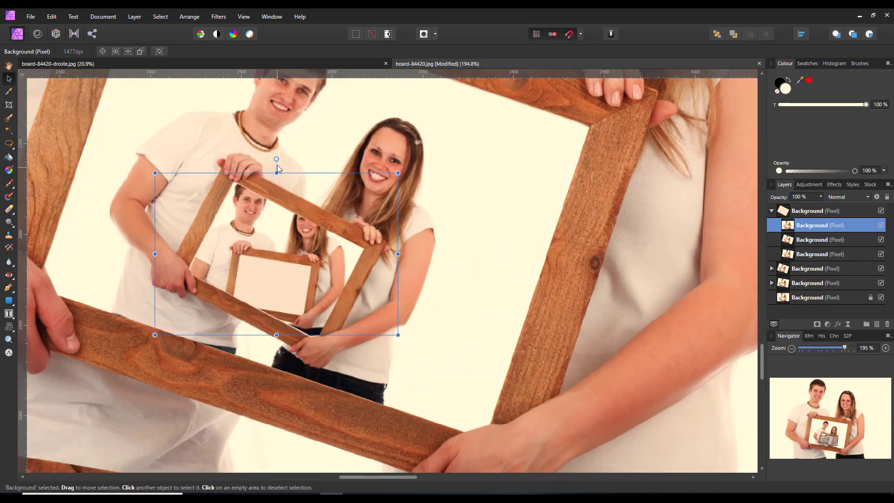
{"action": "left_click_drag", "start_coordinate": [276, 160], "coordinate": [313, 181]}
{"action": "left_click_drag", "start_coordinate": [421, 237], "coordinate": [369, 249]}
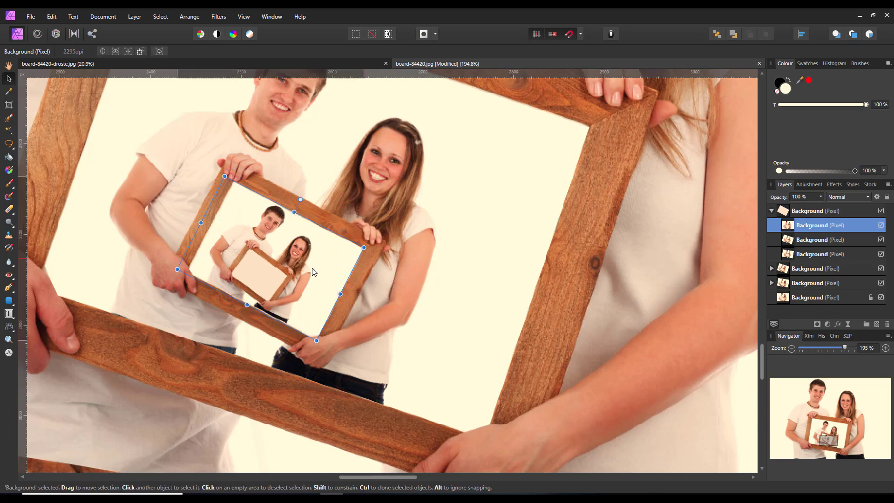
{"action": "mouse_move", "coordinate": [319, 263]}
{"action": "left_mouse_down"}
{"action": "mouse_move", "coordinate": [313, 272]}
{"action": "mouse_move", "coordinate": [310, 259]}
{"action": "left_mouse_up"}
{"action": "left_click", "coordinate": [356, 278]}
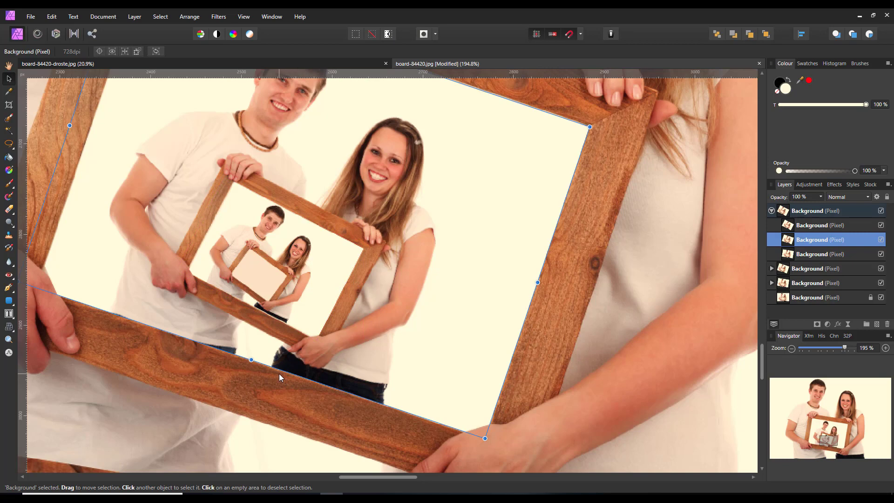
{"action": "key", "text": "ctrl+0"}
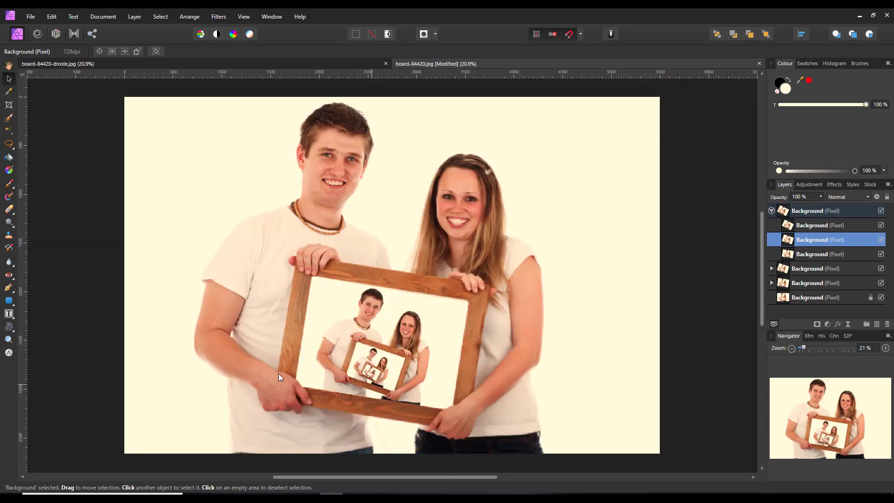
Step: Deselect by clicking empty canvas and collapse the top group of nested photo layers
{"action": "left_click", "coordinate": [717, 193]}
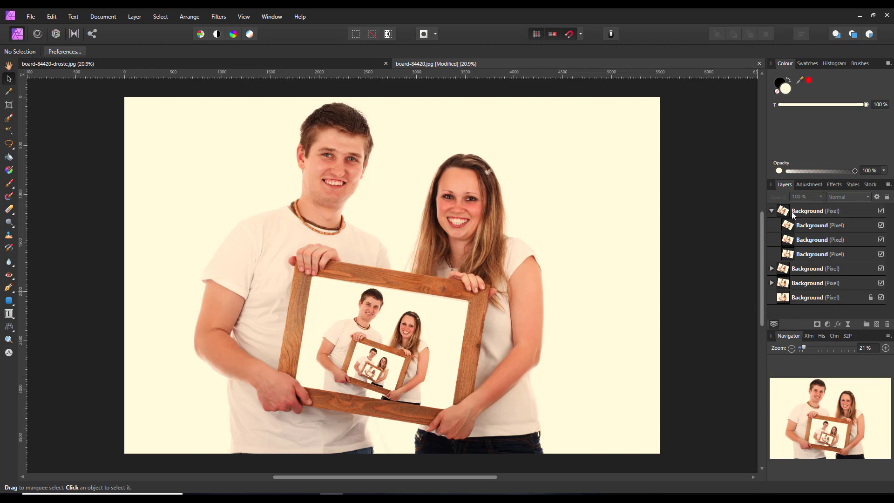
{"action": "left_click", "coordinate": [772, 211]}
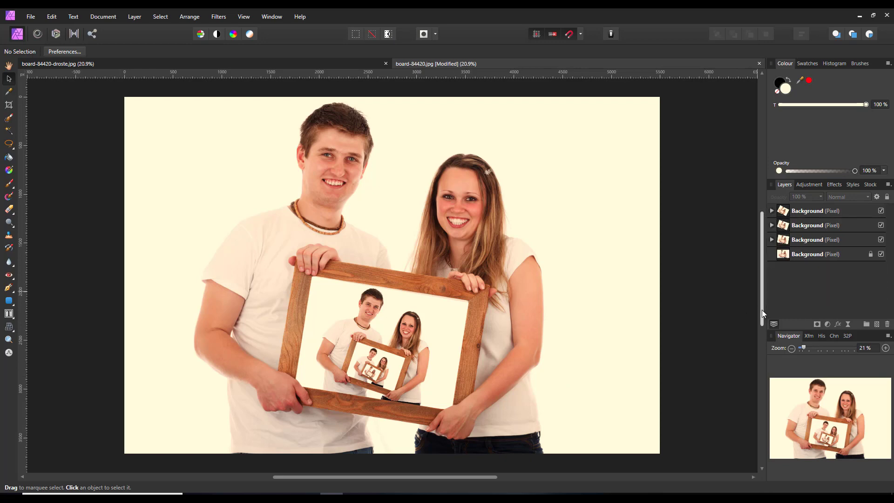